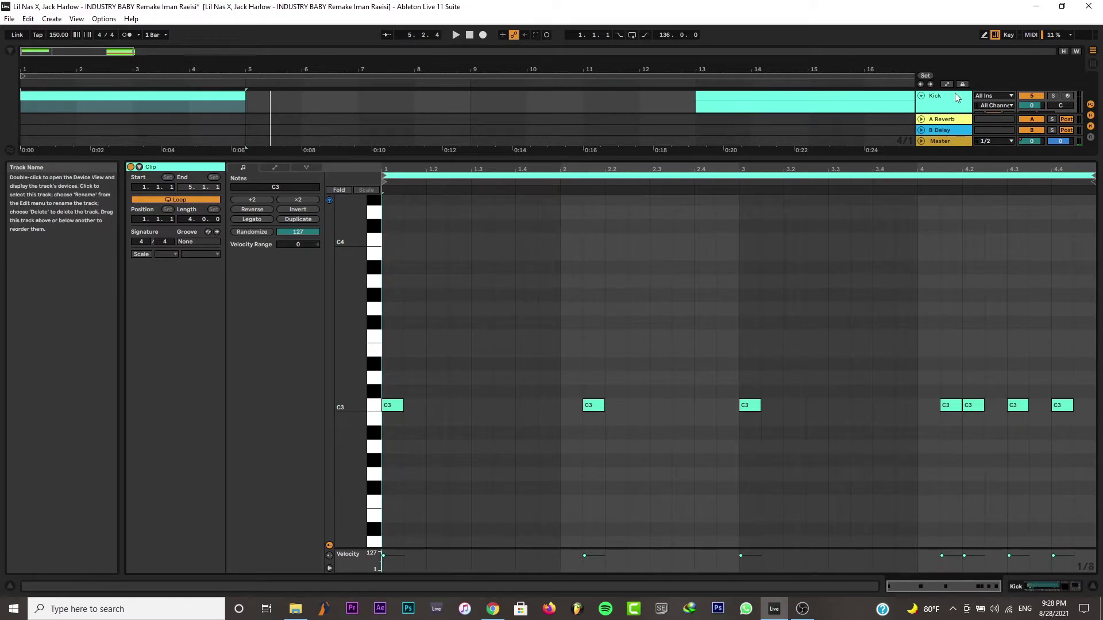
# Activate the deactivated Closed Hat clip in the first four bars and view its MIDI notes
pyautogui.doubleClick(954, 94)
pyautogui.rightClick(115, 152)
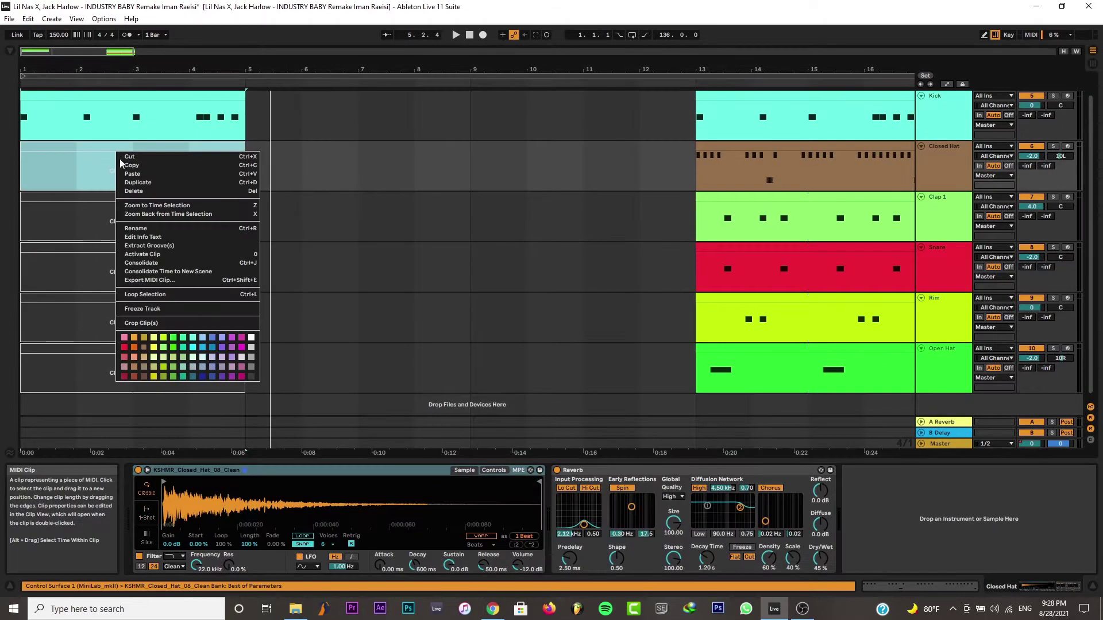
pyautogui.click(142, 254)
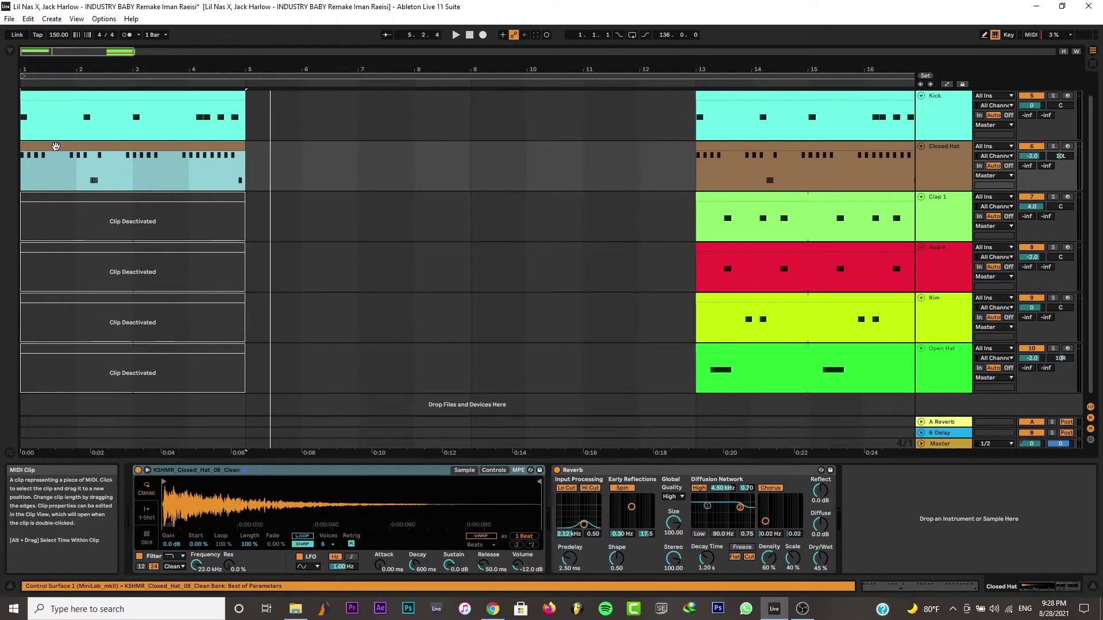
pyautogui.doubleClick(55, 148)
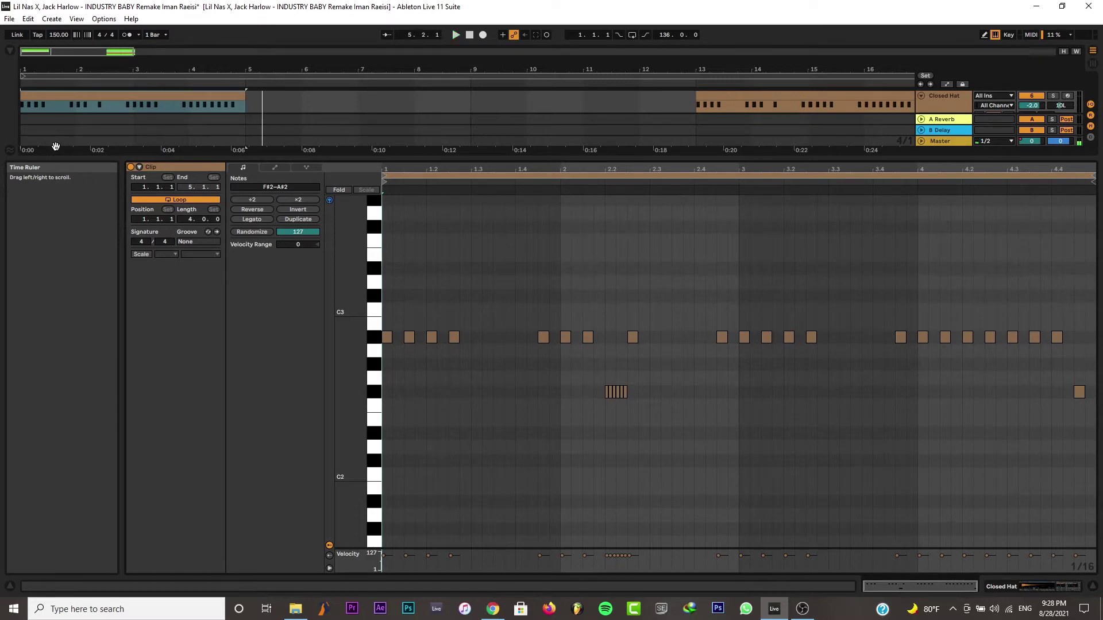
pyautogui.click(961, 99)
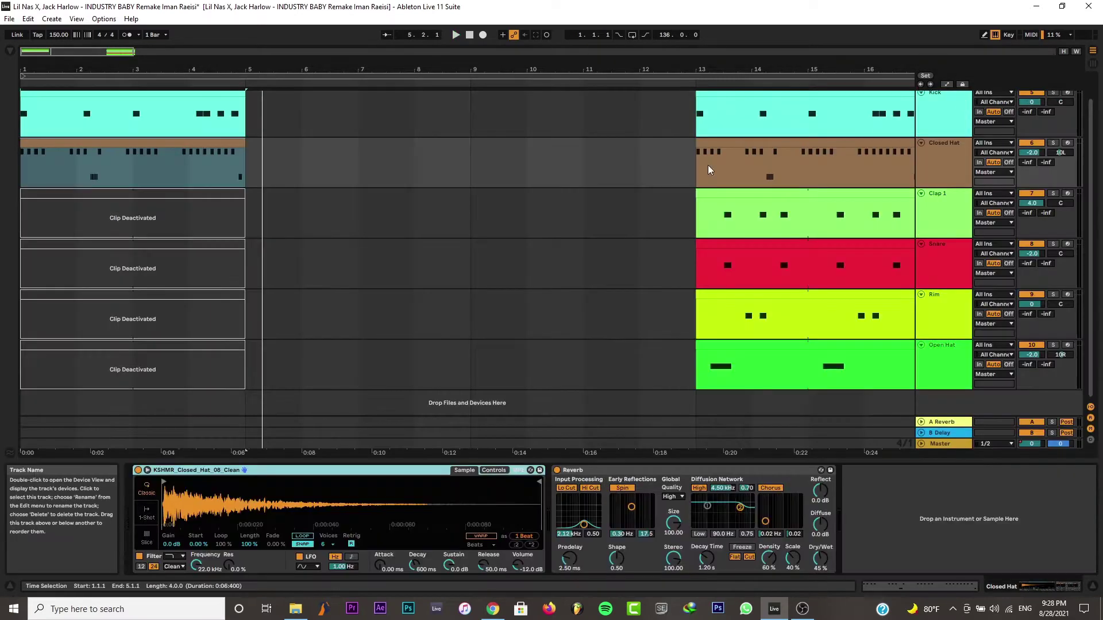
# Activate the Clap 1 clip in the first four bars and play it with its MIDI notes open
pyautogui.rightClick(176, 195)
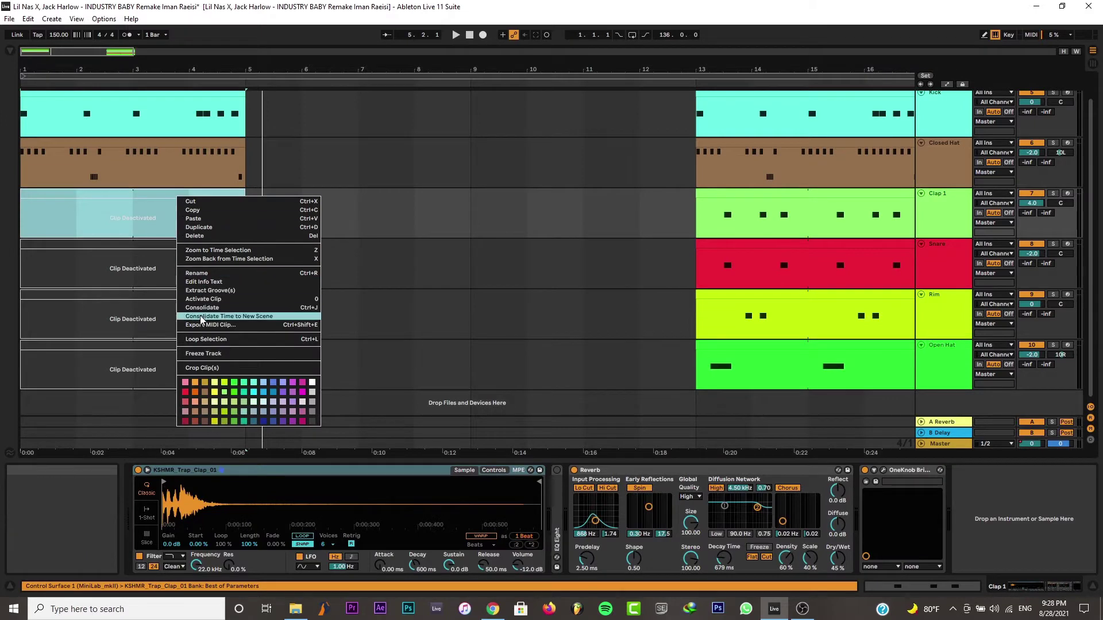
pyautogui.click(195, 299)
pyautogui.doubleClick(123, 218)
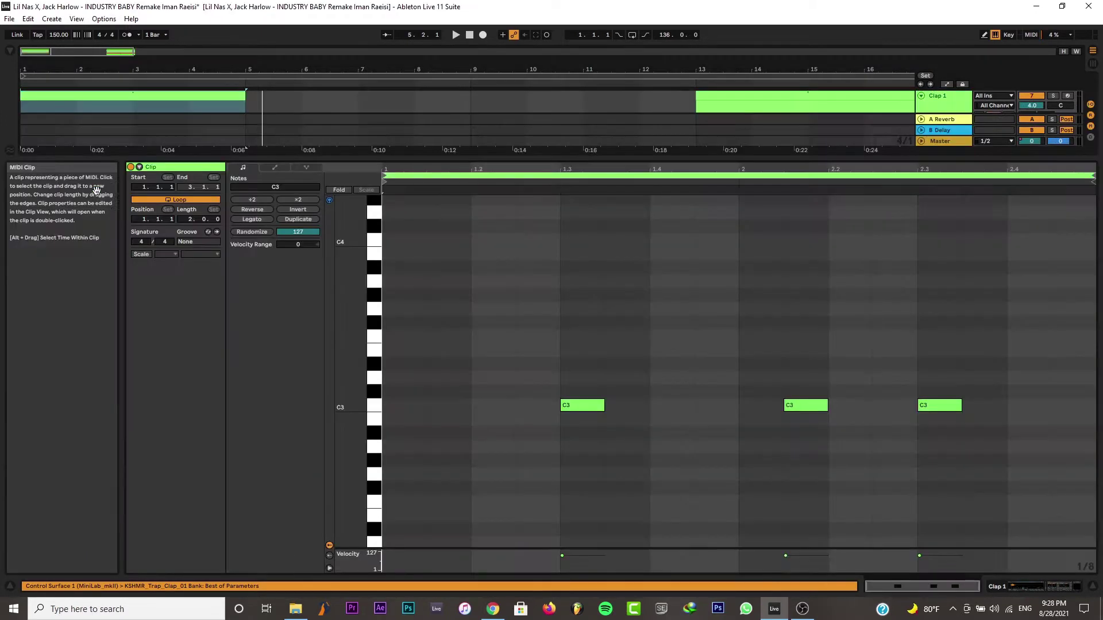
pyautogui.press('space')
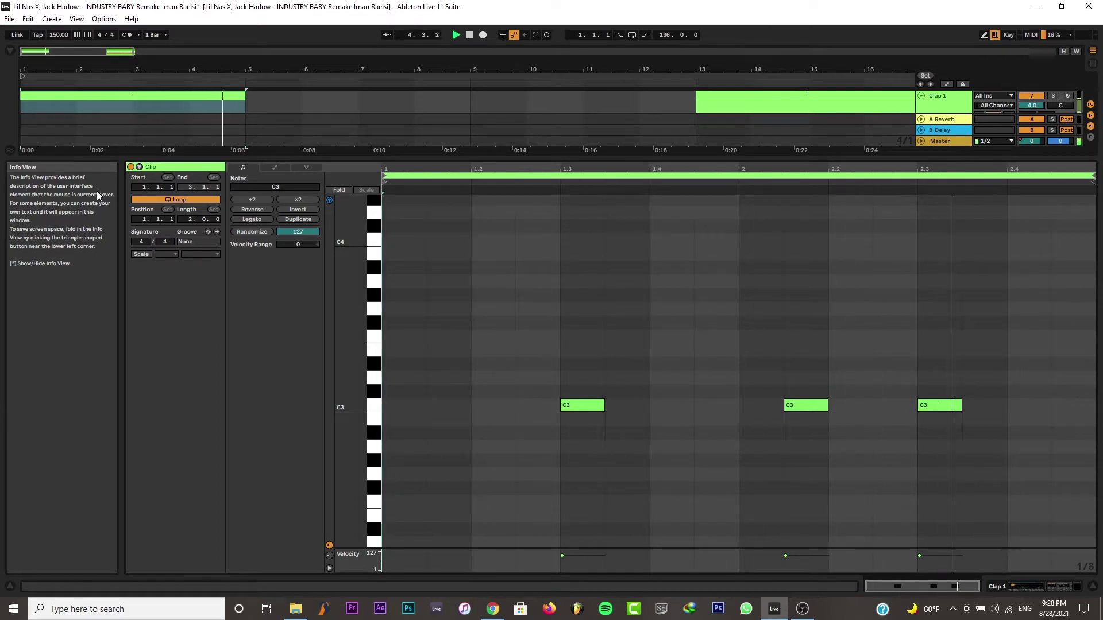
pyautogui.doubleClick(936, 109)
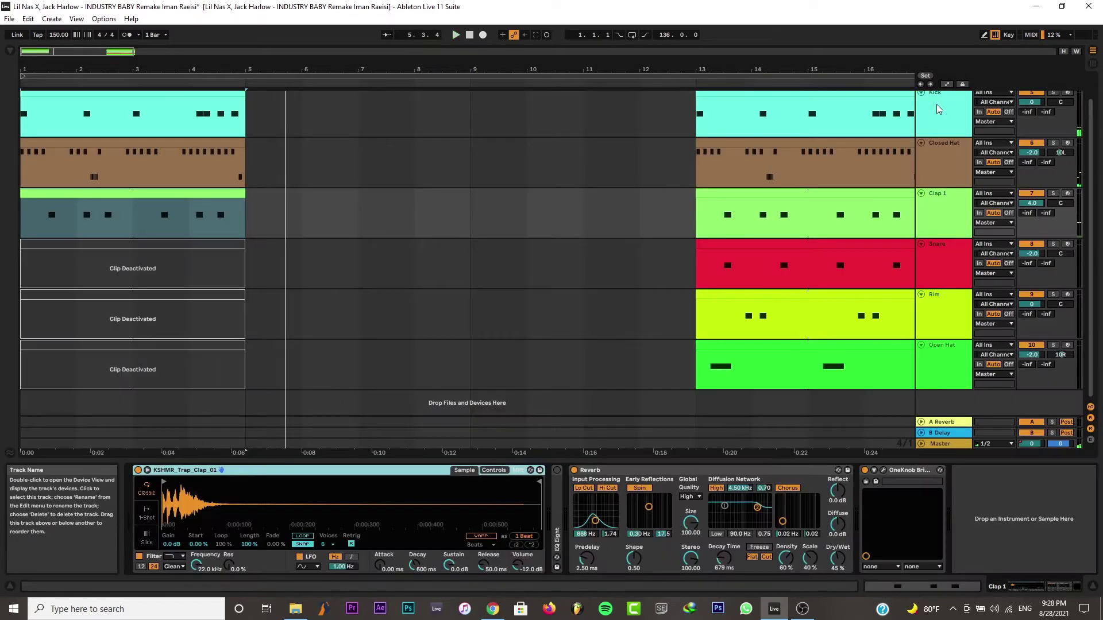
# Activate the Snare clip in the first four bars and play it with its MIDI notes open
pyautogui.rightClick(111, 251)
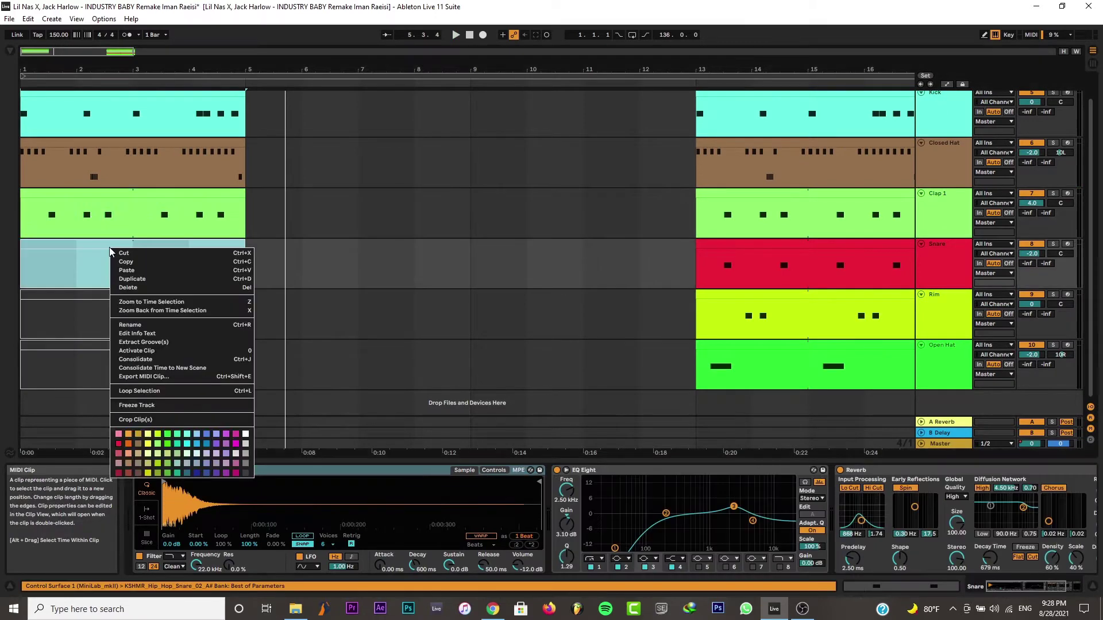
pyautogui.click(136, 350)
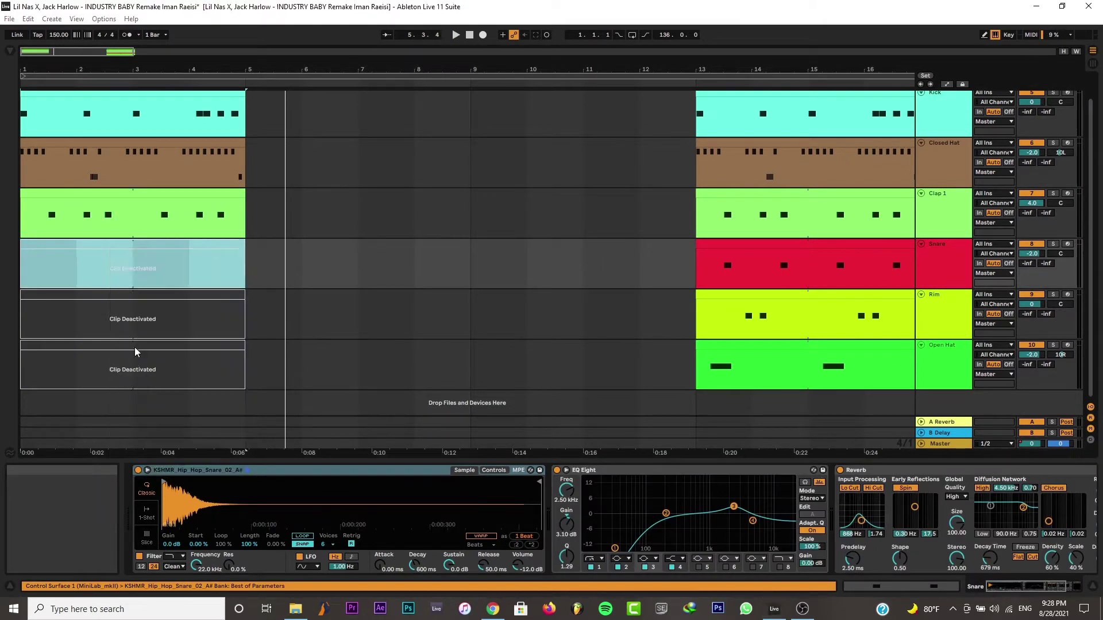
pyautogui.doubleClick(108, 248)
pyautogui.press('space')
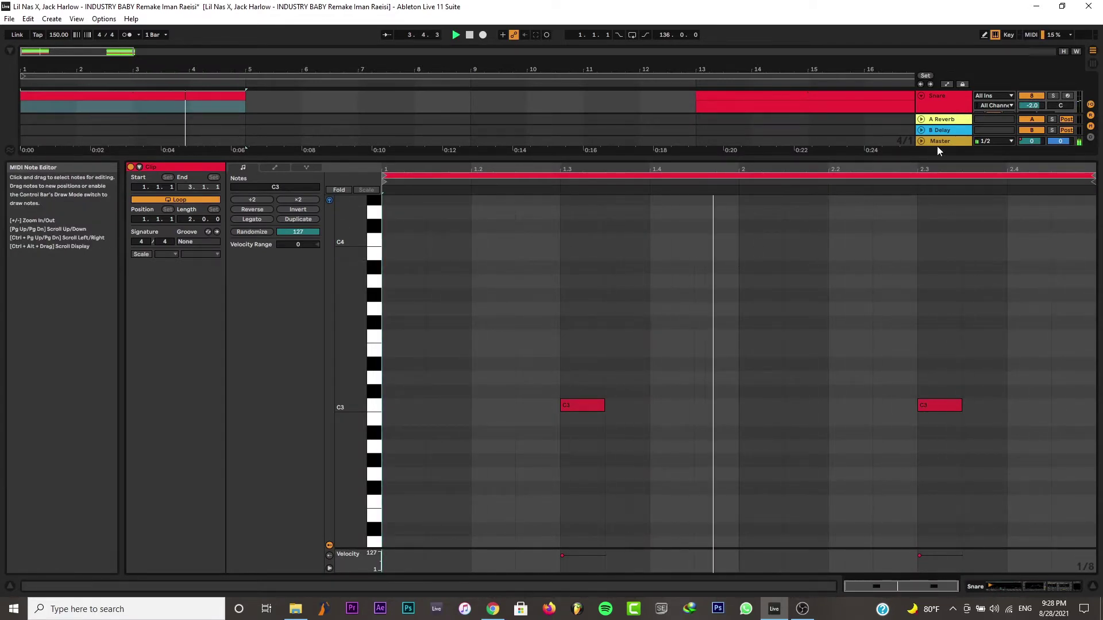
pyautogui.doubleClick(948, 109)
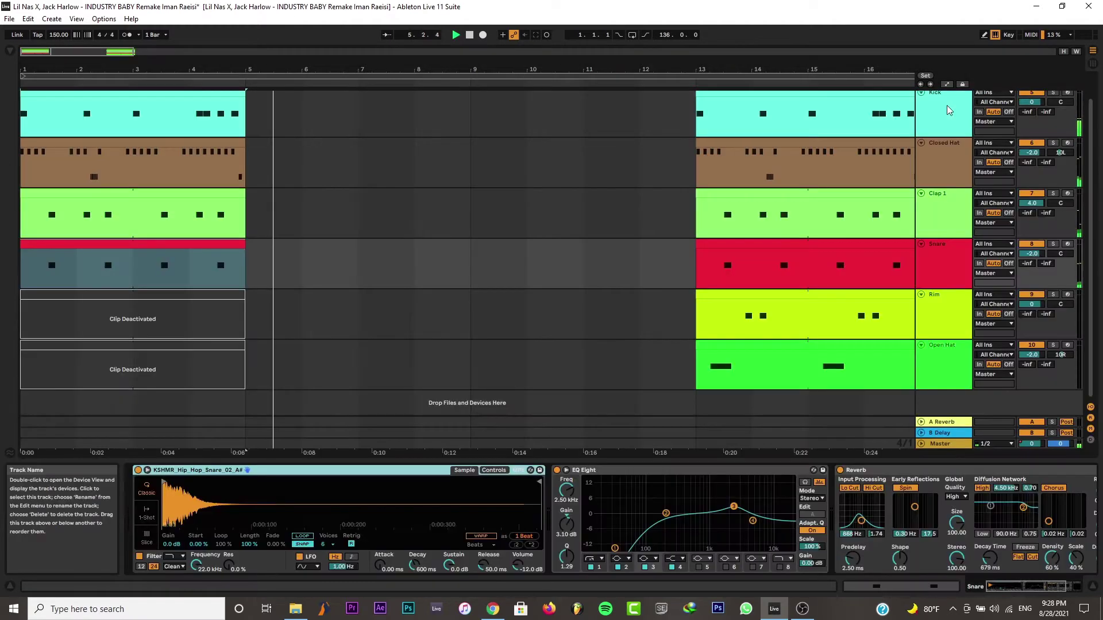
# Activate the Rim clip in the first four bars, play the drums and view the clip's MIDI notes
pyautogui.click(131, 305)
pyautogui.rightClick(132, 296)
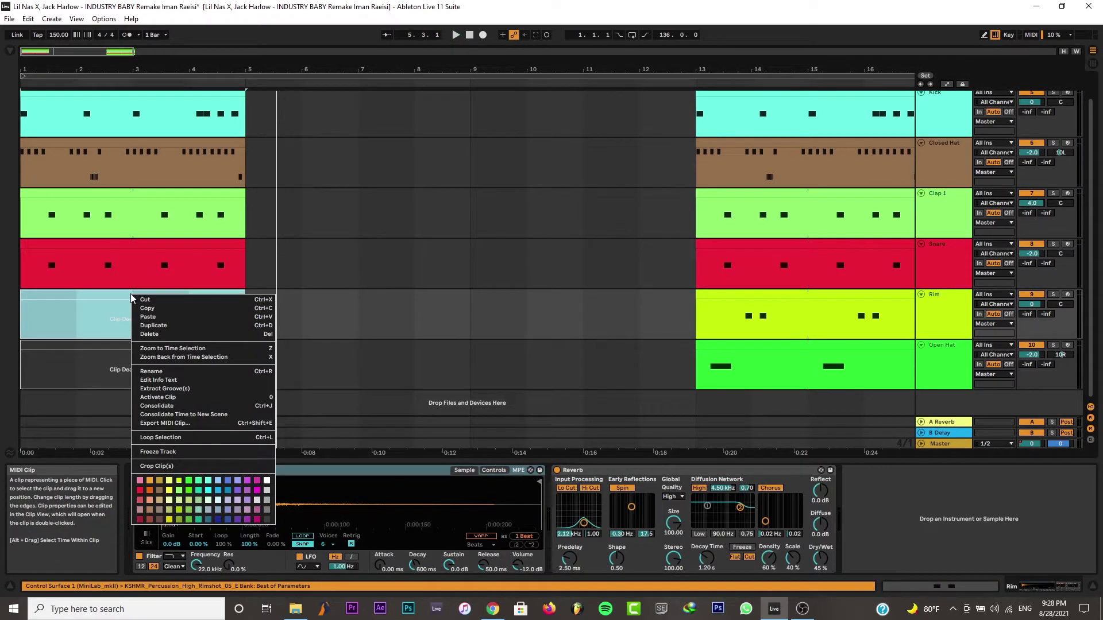
pyautogui.click(164, 397)
pyautogui.press('space')
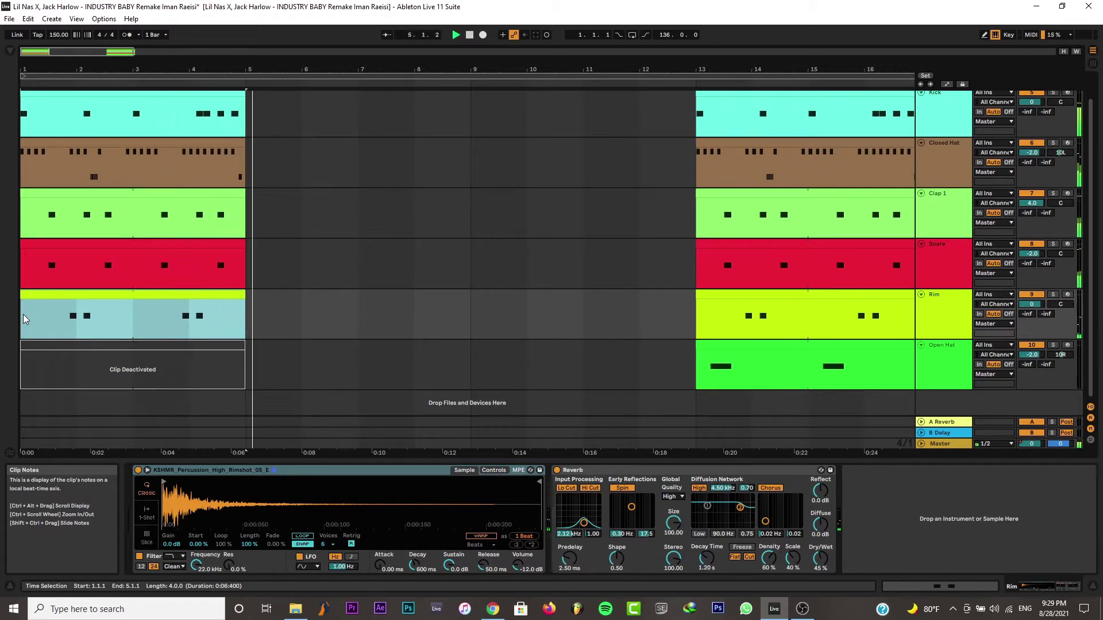
pyautogui.doubleClick(85, 301)
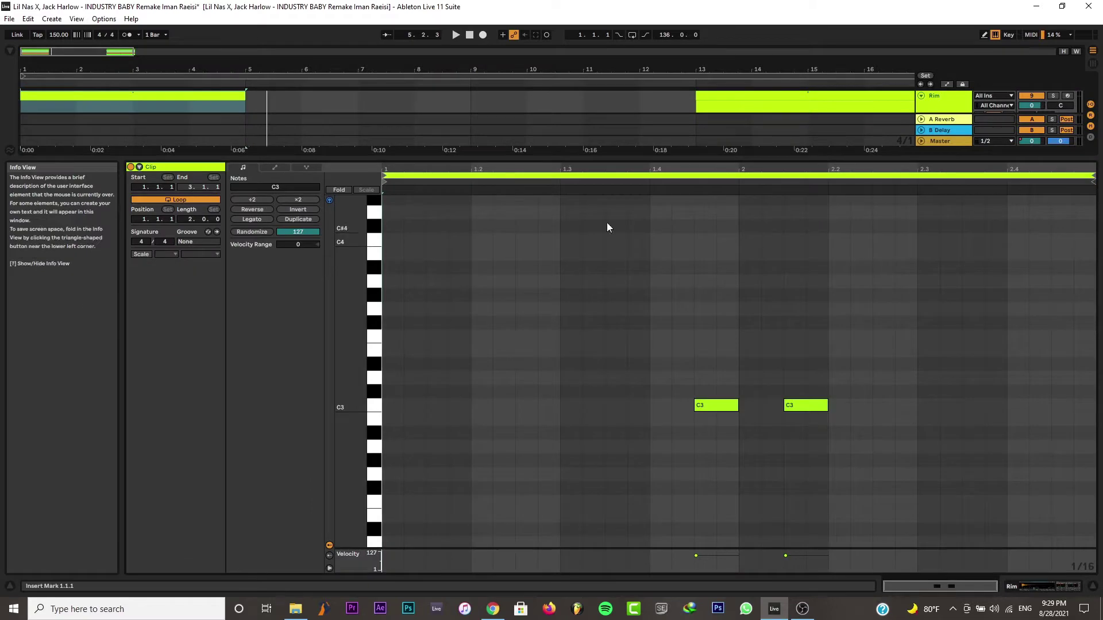
pyautogui.click(931, 100)
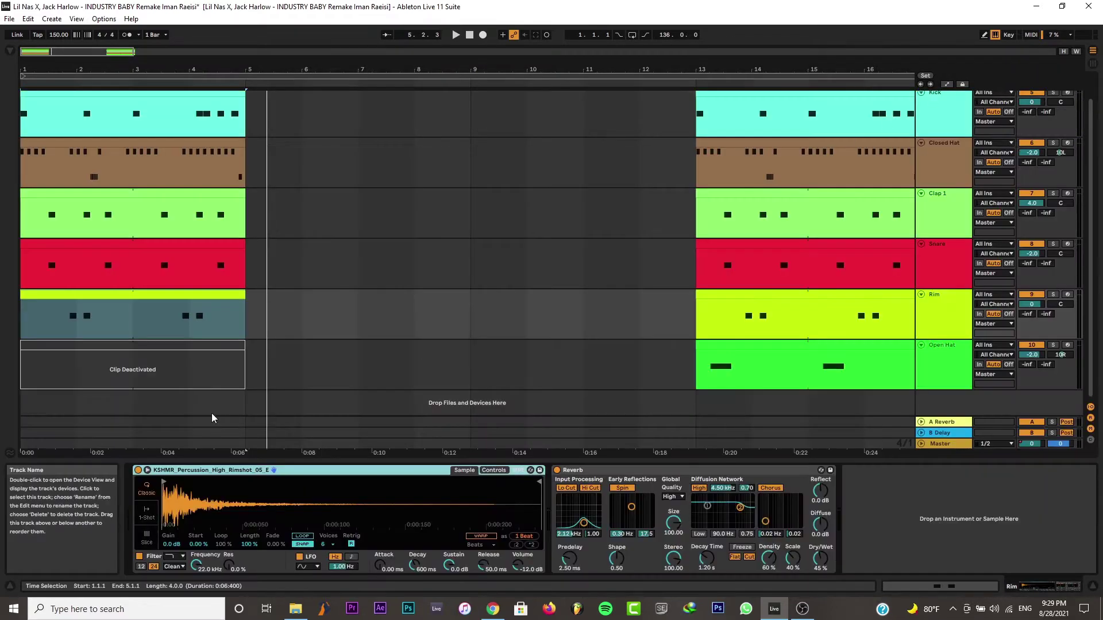
# Activate the Open Hat clip in the first four bars and play it with its MIDI notes open
pyautogui.click(165, 354)
pyautogui.rightClick(154, 347)
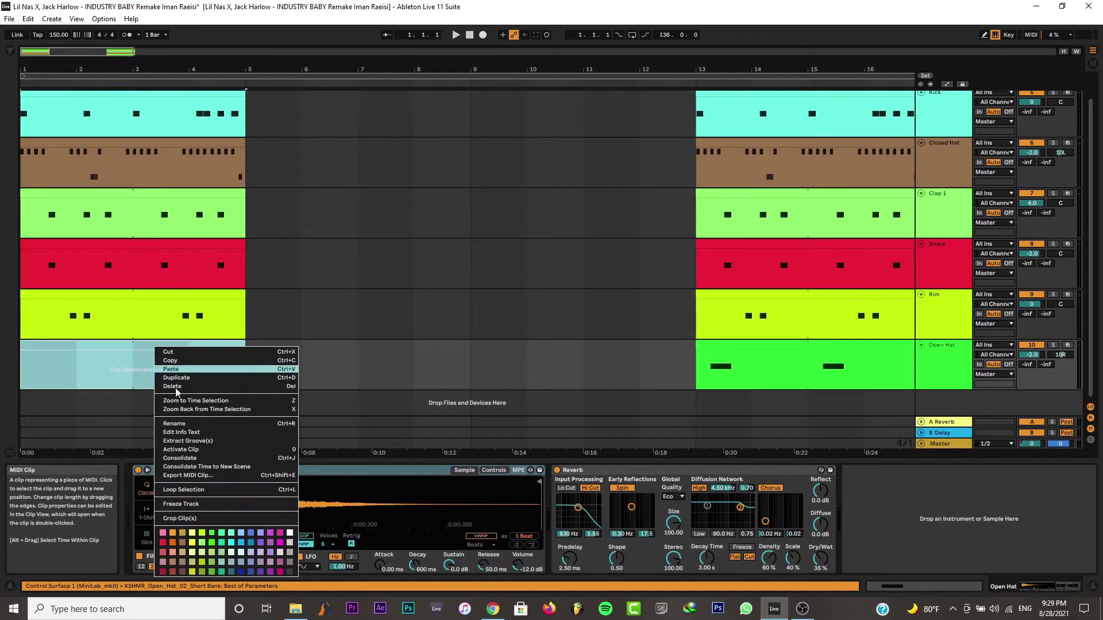
pyautogui.click(193, 461)
pyautogui.doubleClick(128, 344)
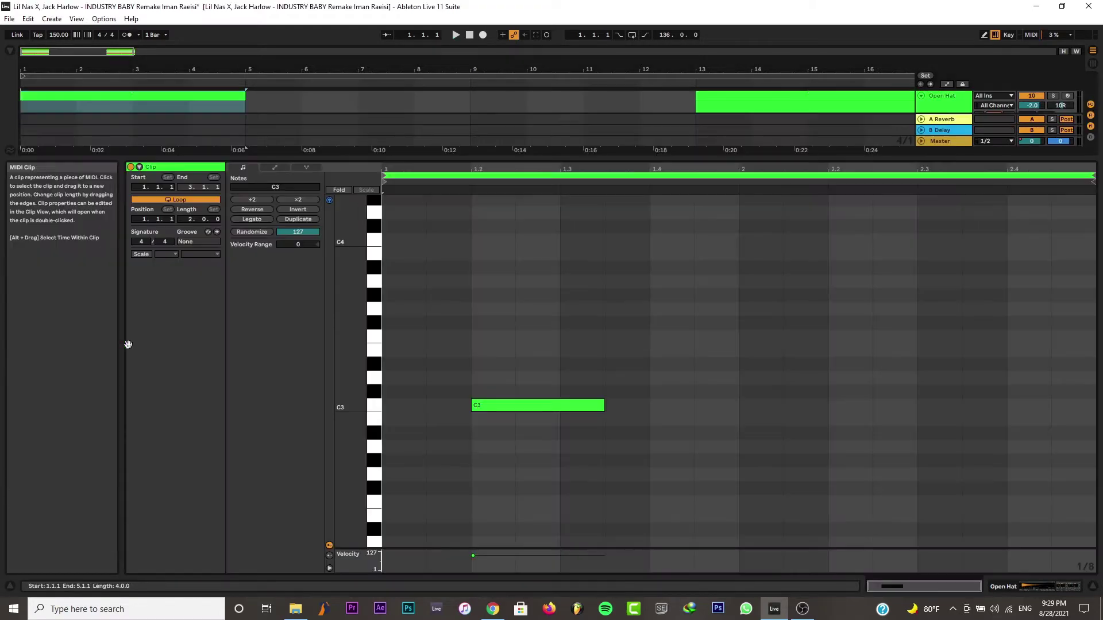
pyautogui.press('space')
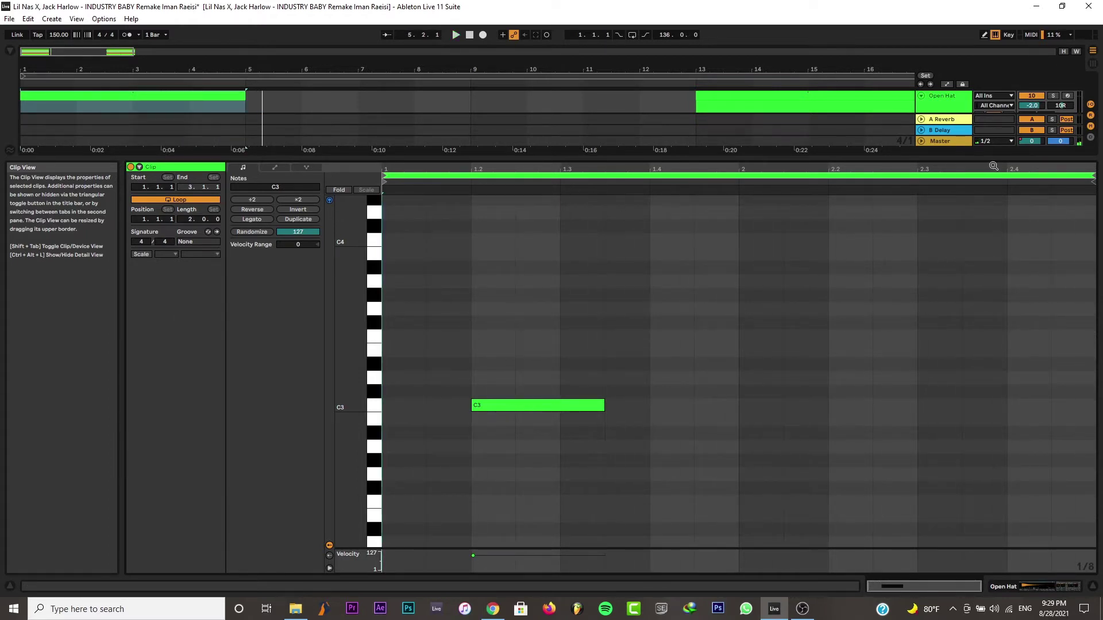
pyautogui.click(942, 96)
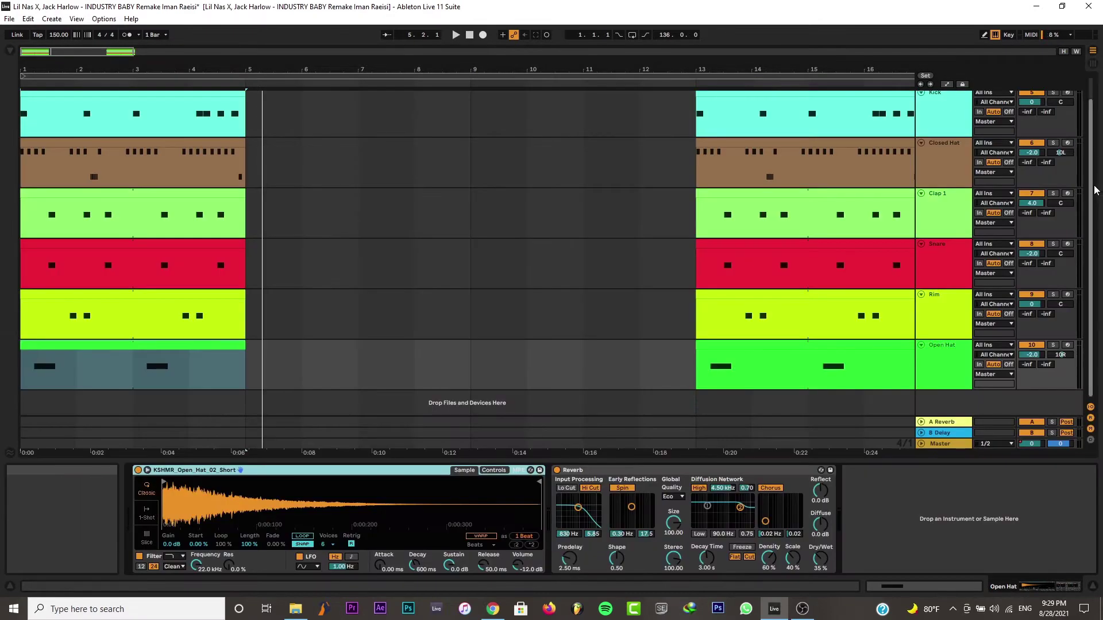
# Turn on the 808 C track and duplicate the first four bars of all tracks to bar 5
pyautogui.scroll(2, 1096, 162)
pyautogui.click(1032, 106)
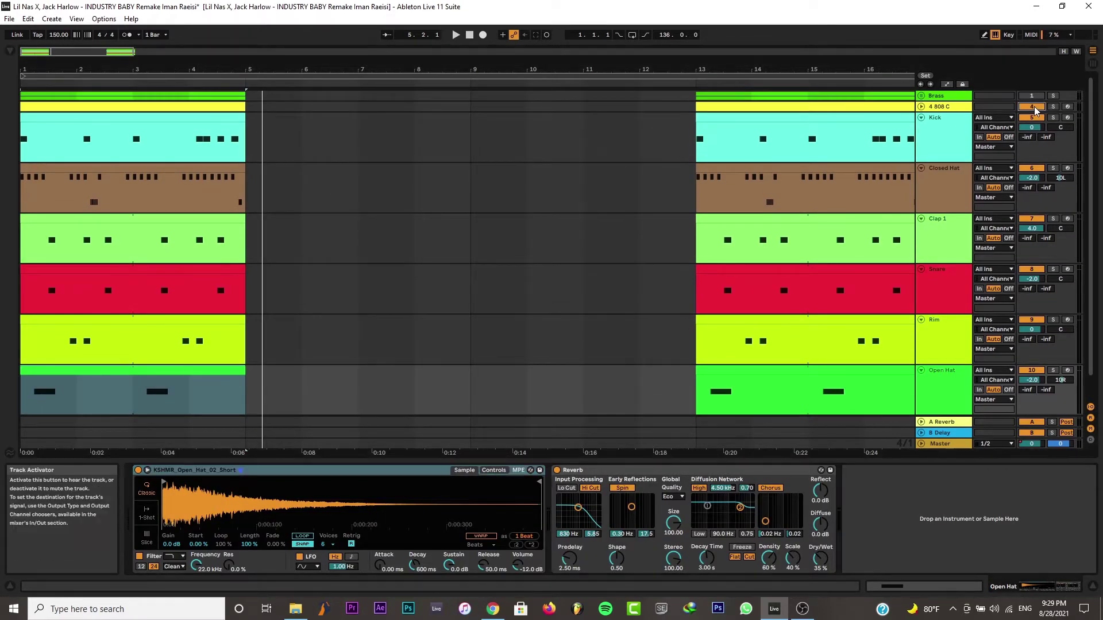
pyautogui.moveTo(247, 391)
pyautogui.mouseDown()
pyautogui.moveTo(28, 185)
pyautogui.moveTo(18, 101)
pyautogui.mouseUp()
pyautogui.hotkey('ctrl', 'd')
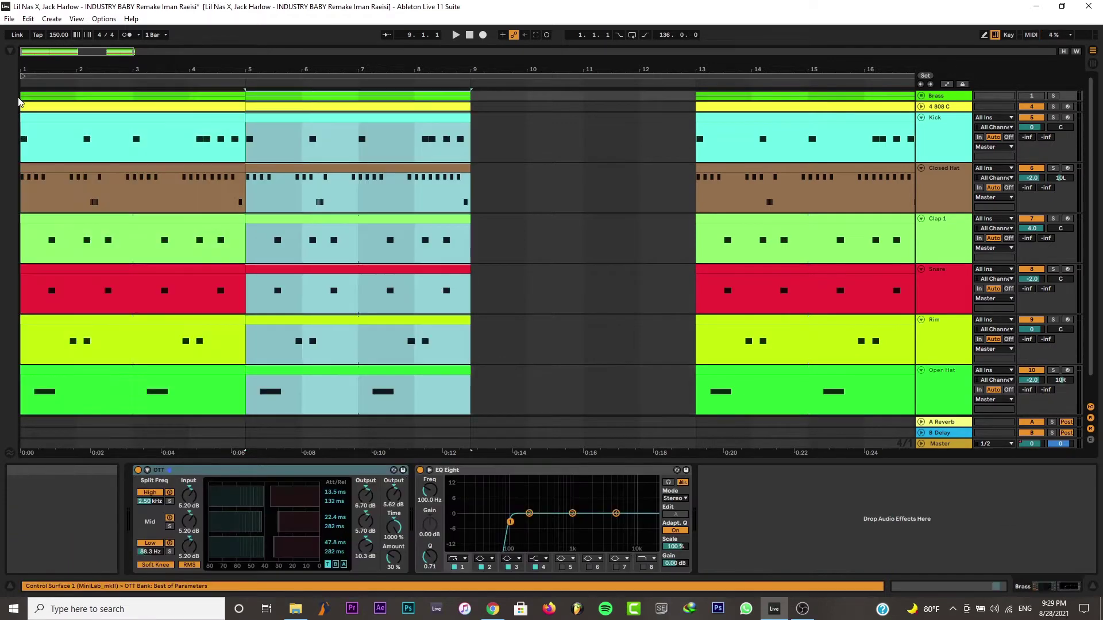
# Open the MIDI notes of the first 808 C clip and play the arrangement from bar 1
pyautogui.click(26, 104)
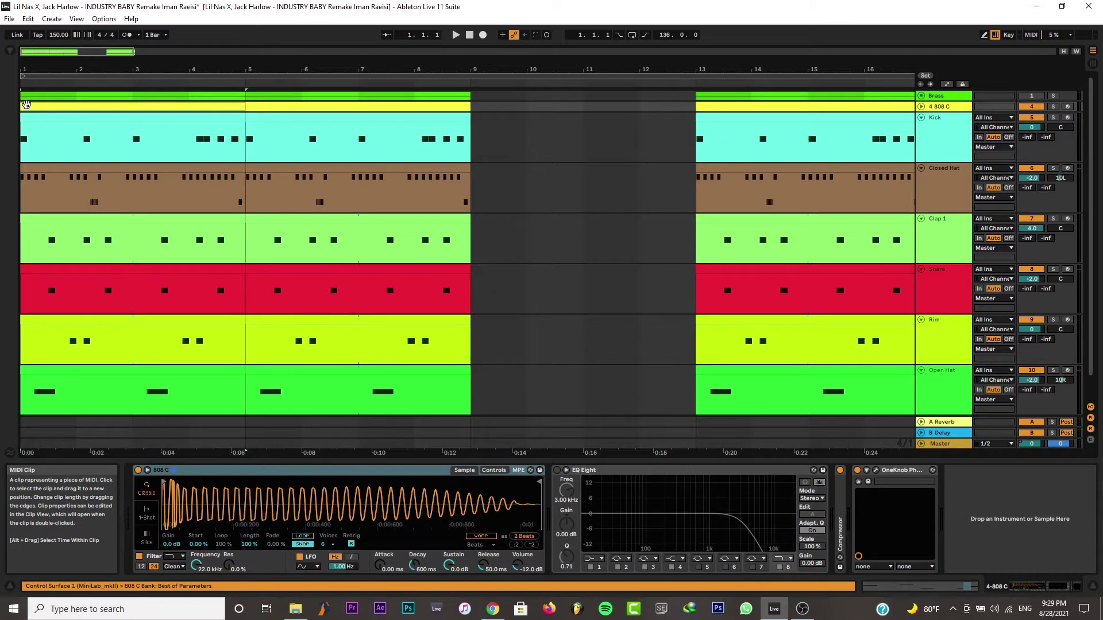
pyautogui.doubleClick(26, 105)
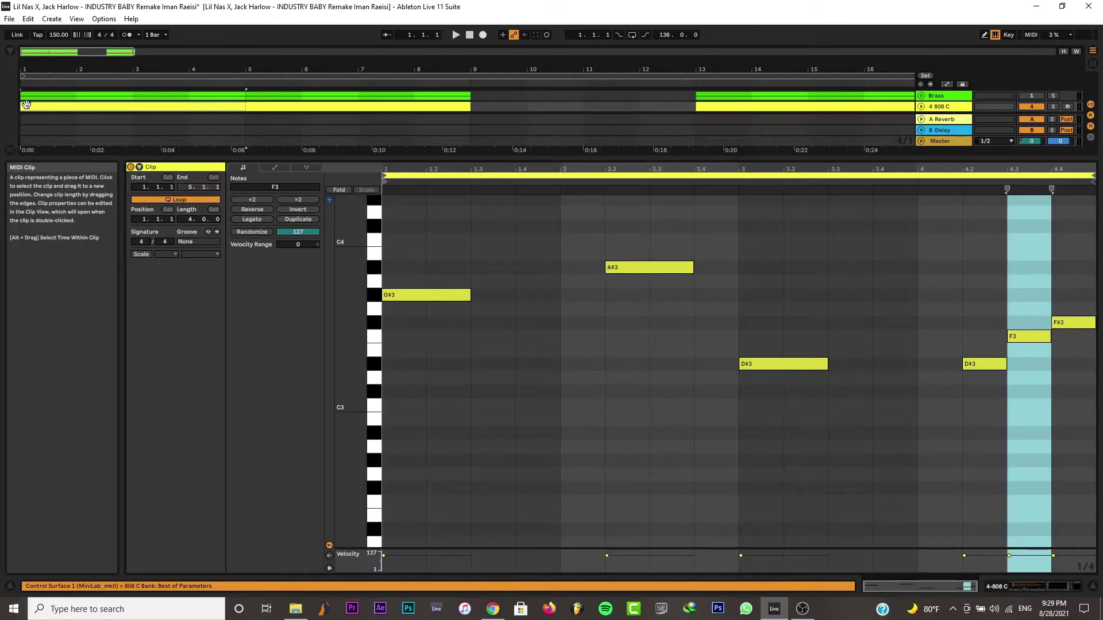
pyautogui.press('space')
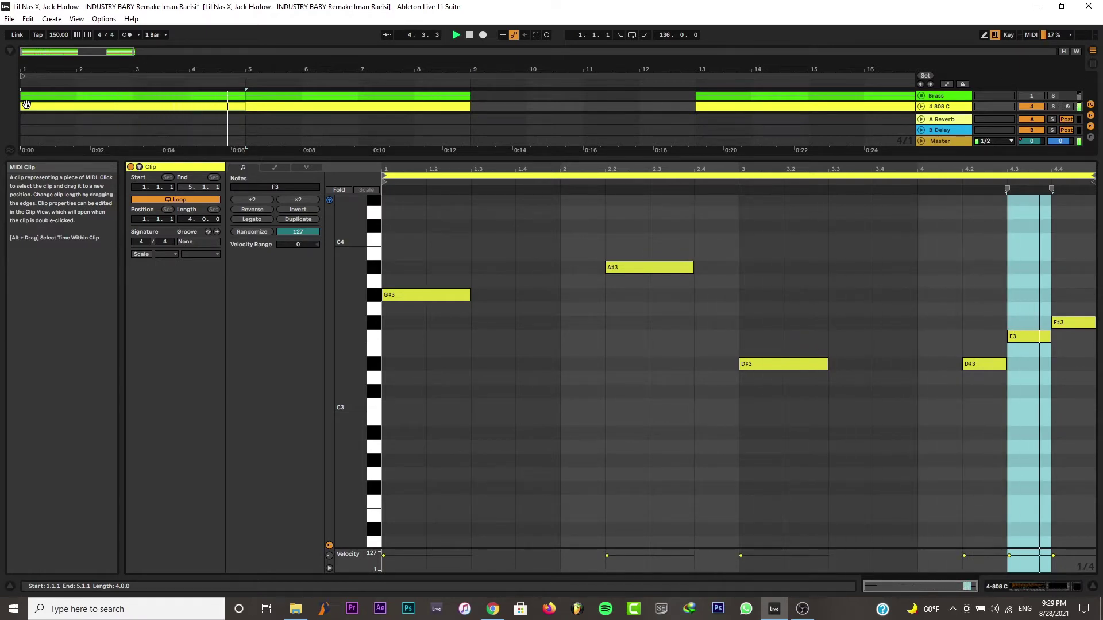
pyautogui.click(268, 105)
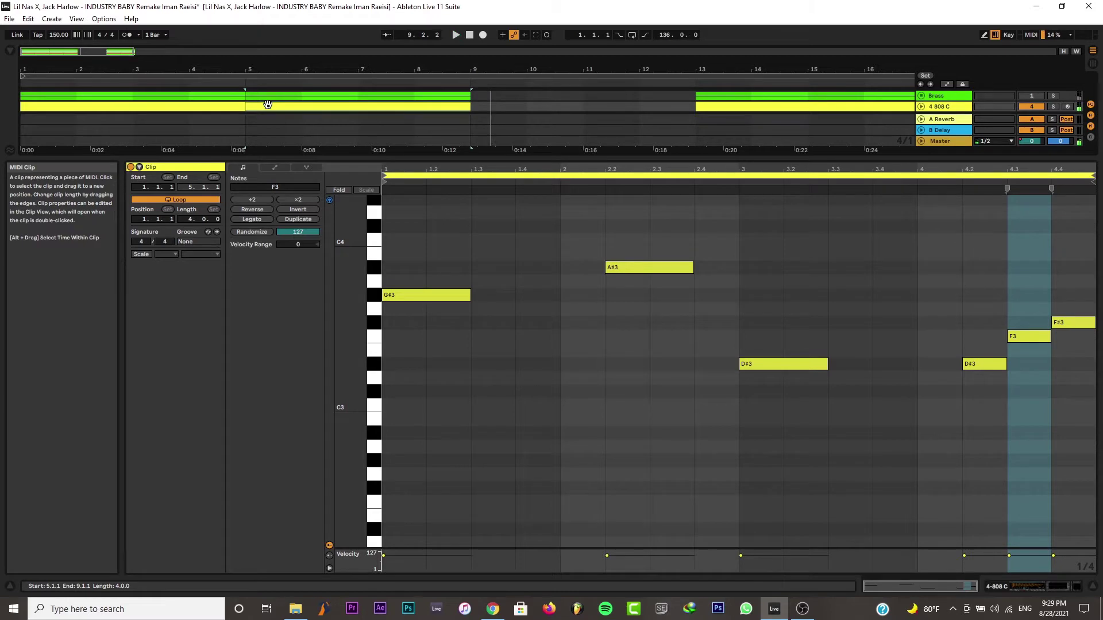
# Turn on the Brass track and play the full arrangement from bar 1
pyautogui.click(954, 98)
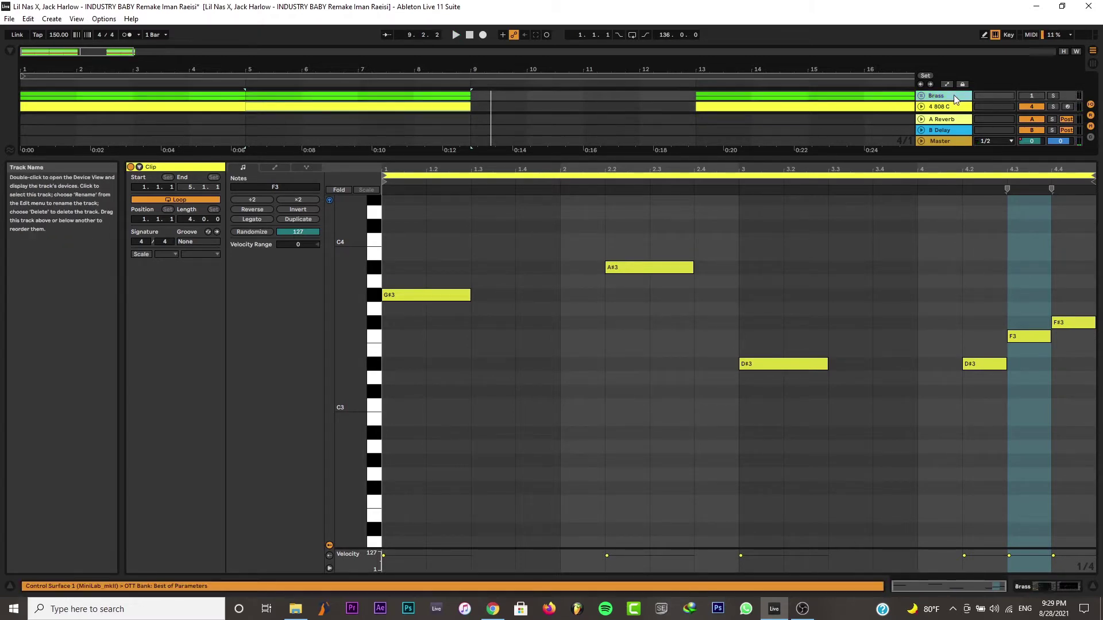
pyautogui.doubleClick(955, 99)
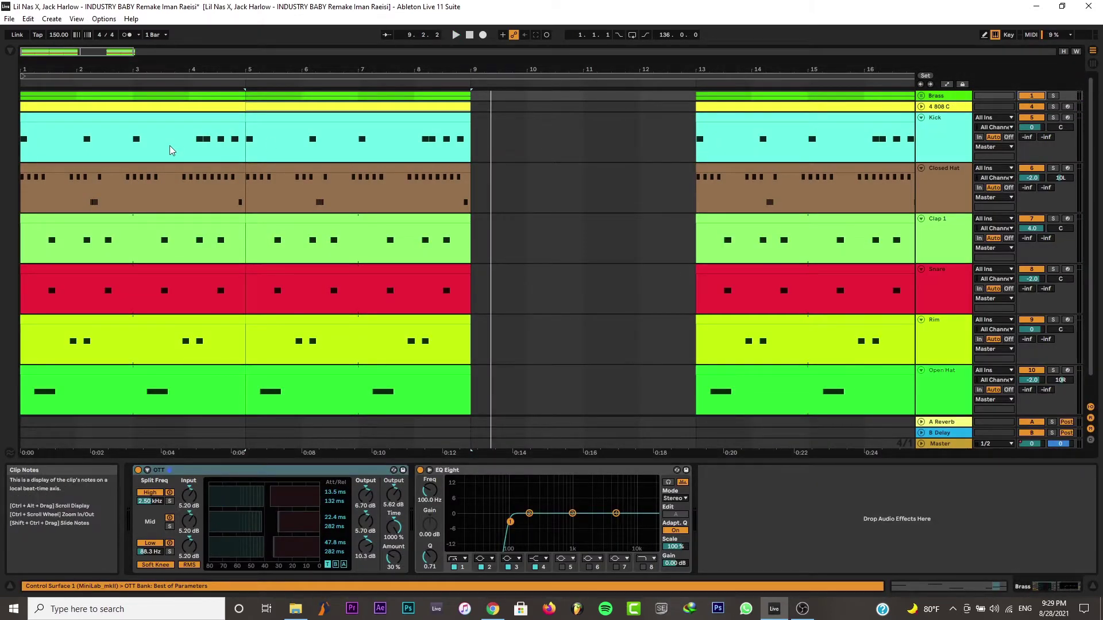
pyautogui.click(26, 97)
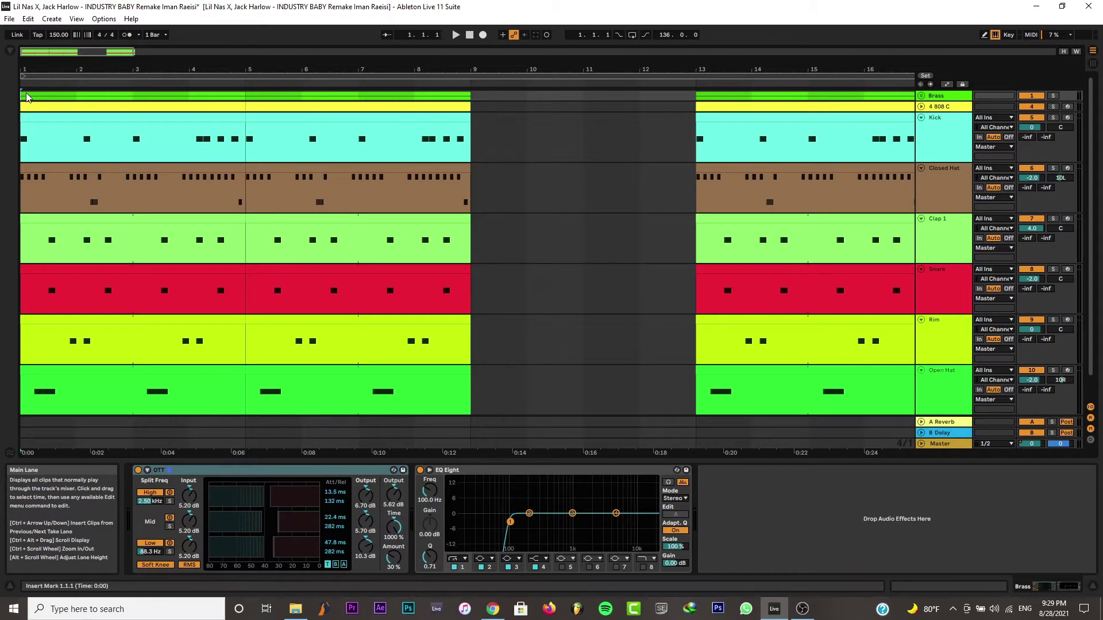
pyautogui.press('space')
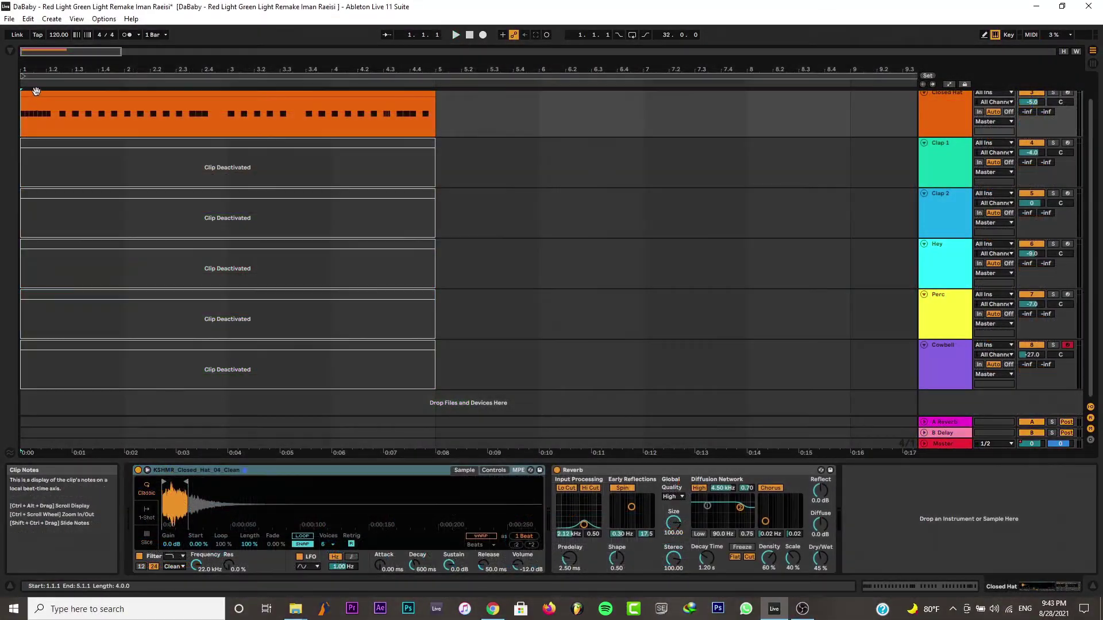
# View the Closed Hat clip's MIDI notes in the Red Light Green Light remake project
pyautogui.doubleClick(36, 94)
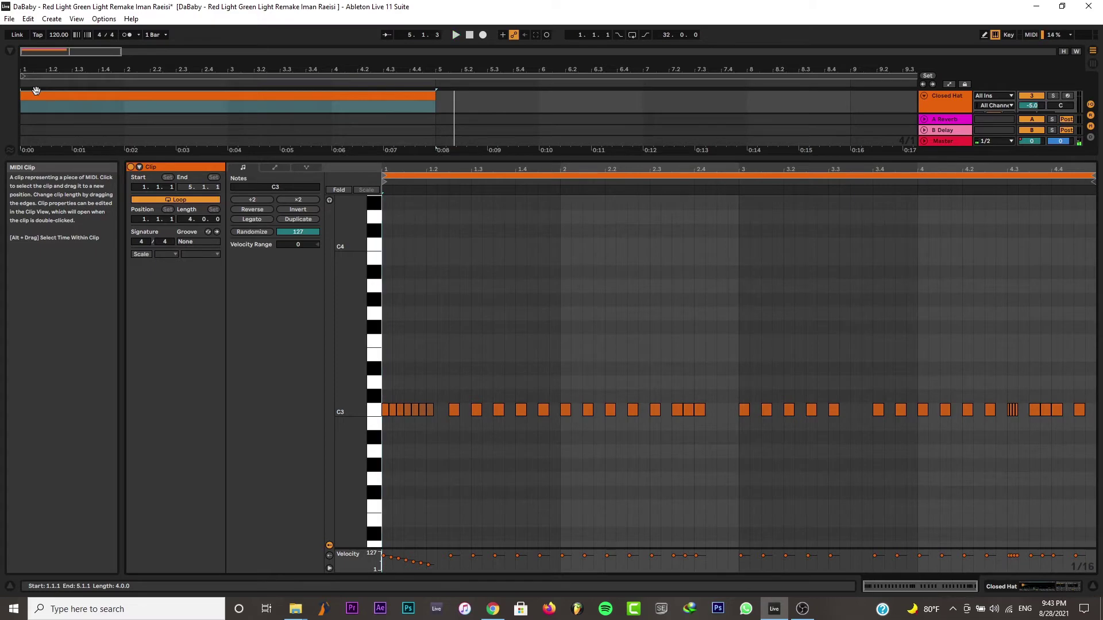
pyautogui.click(941, 97)
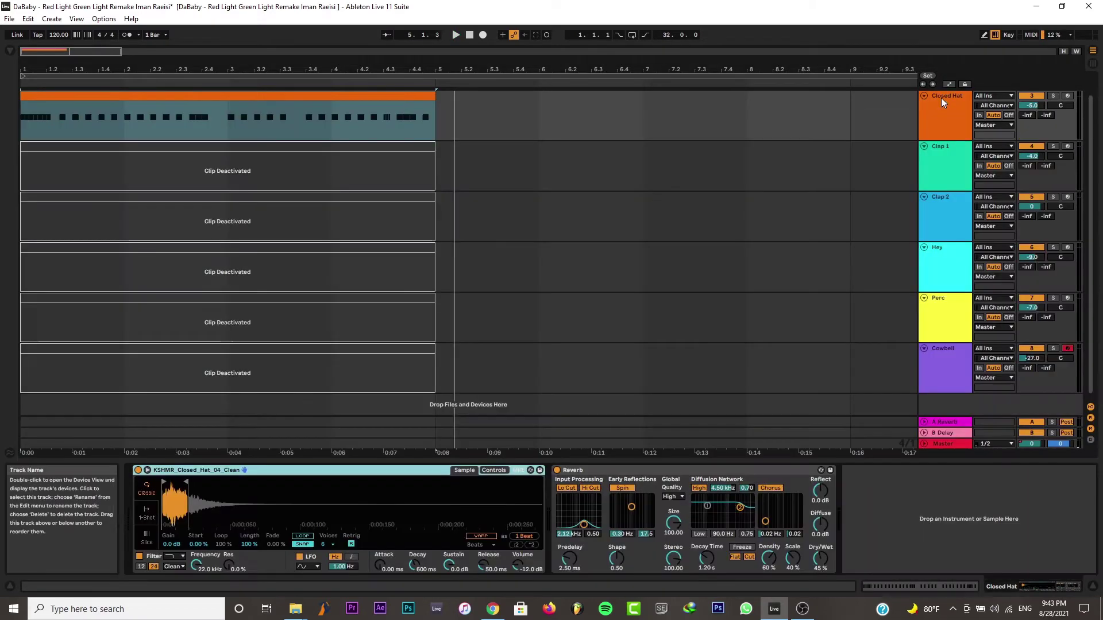
# Activate the Clap 1 clip in the Red Light Green Light project and play it with its MIDI notes open
pyautogui.rightClick(298, 146)
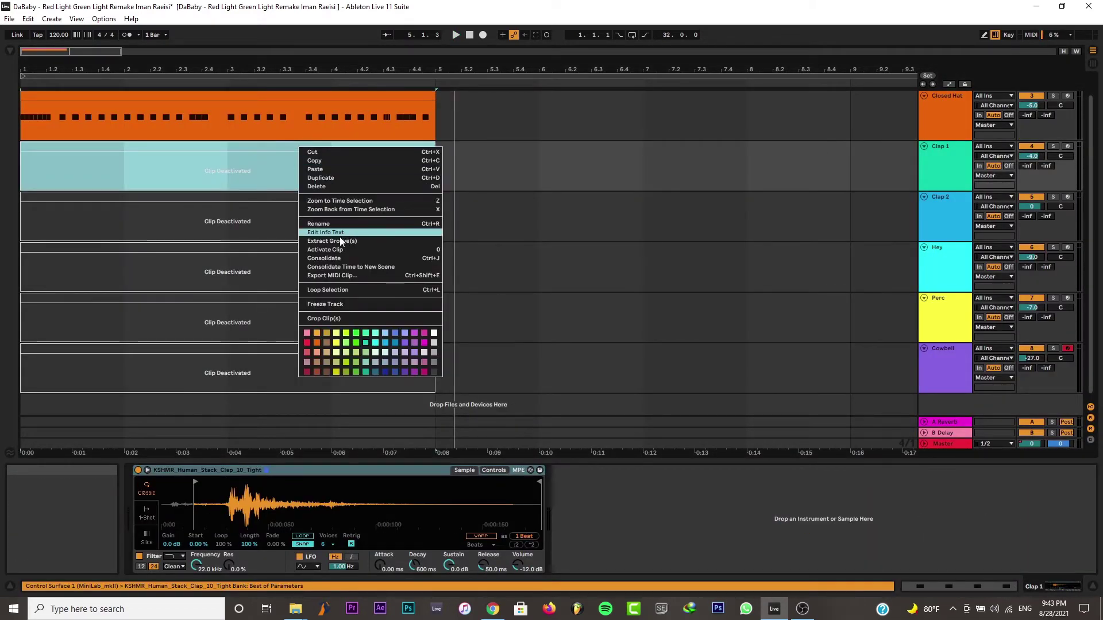
pyautogui.click(337, 251)
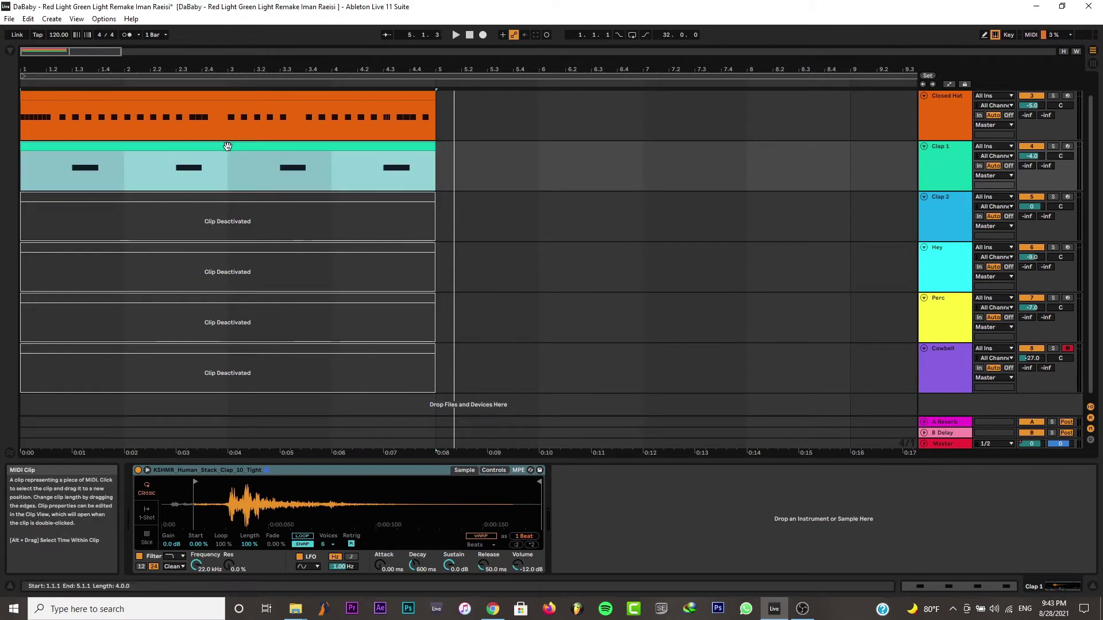
pyautogui.doubleClick(228, 142)
pyautogui.press('space')
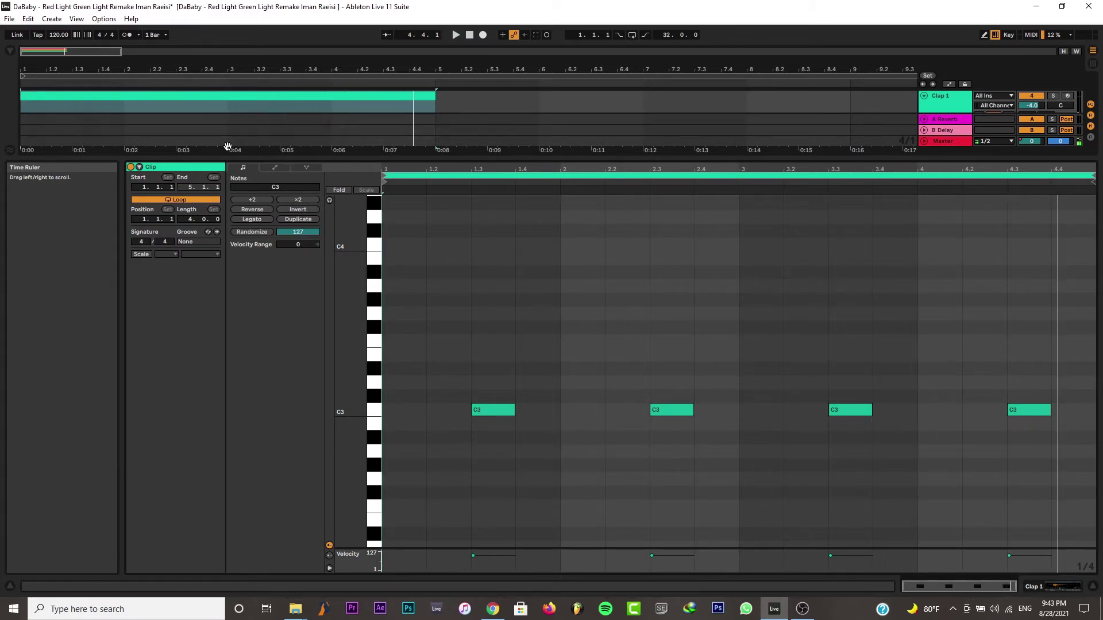
# Activate the Clap 2 clip and play the arrangement from bar 1 with its MIDI notes open
pyautogui.doubleClick(955, 102)
pyautogui.rightClick(215, 196)
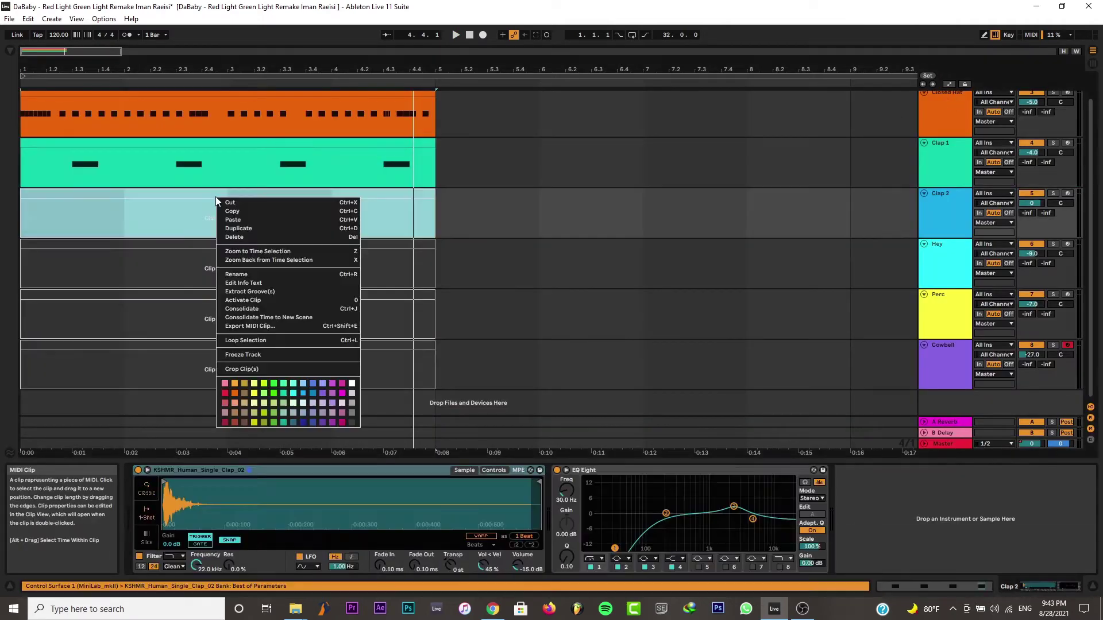
pyautogui.click(260, 302)
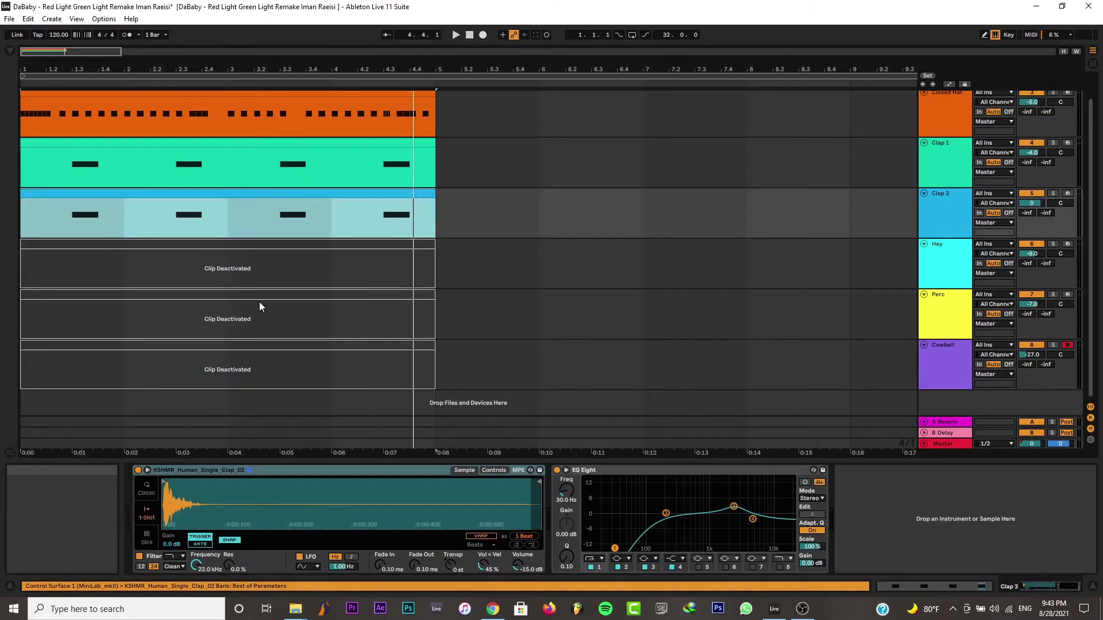
pyautogui.doubleClick(193, 201)
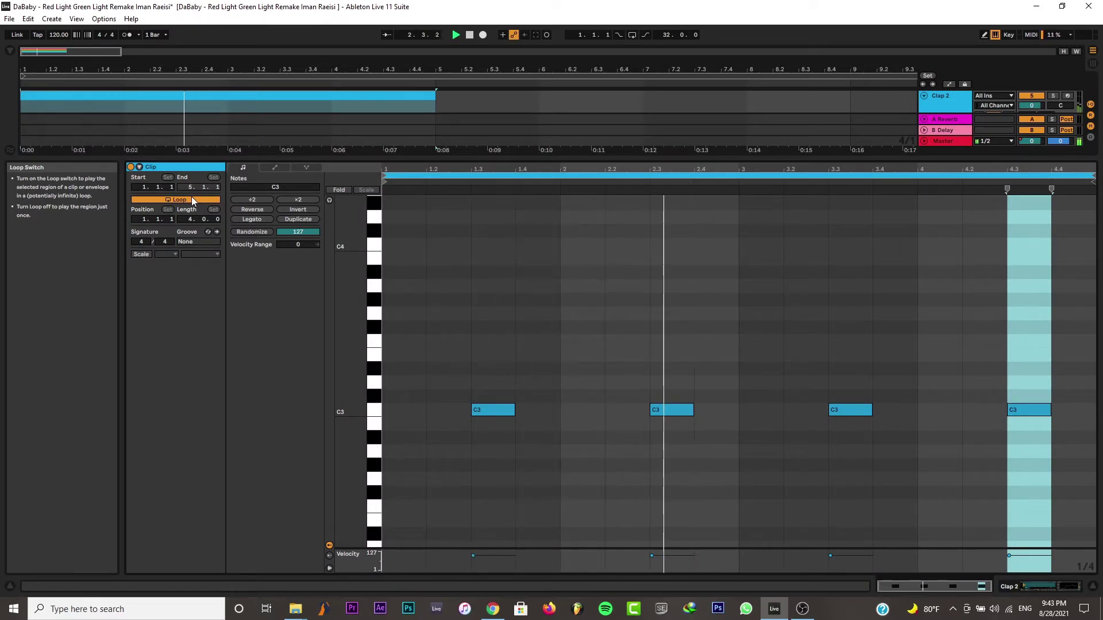
pyautogui.click(384, 311)
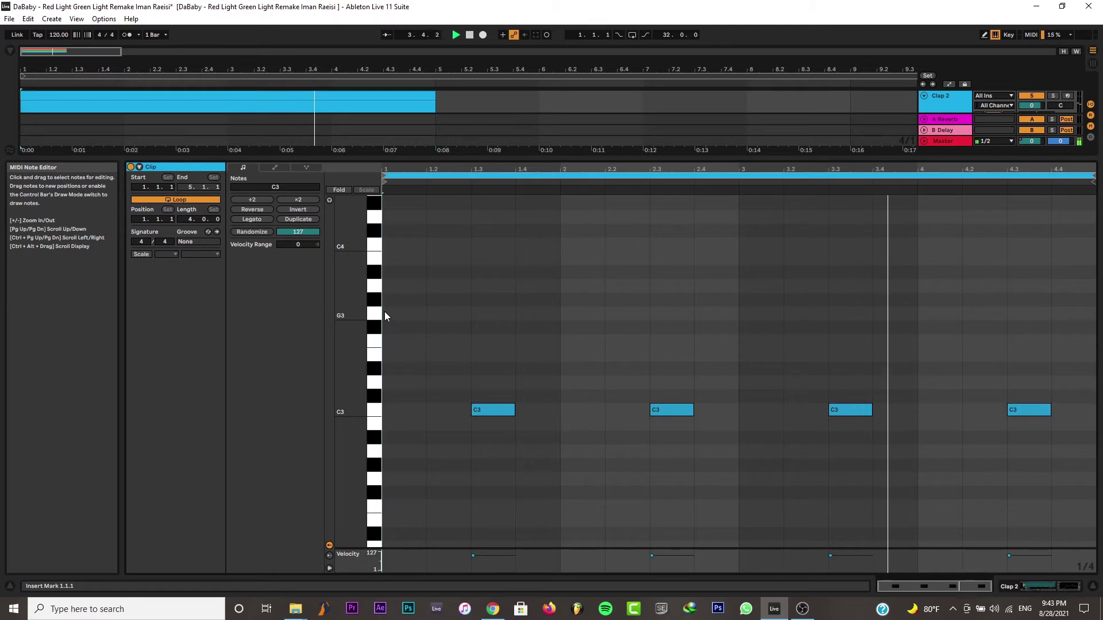
# Activate the Hey clip, open its MIDI notes and play the arrangement from bar 1
pyautogui.doubleClick(943, 97)
pyautogui.click(214, 247)
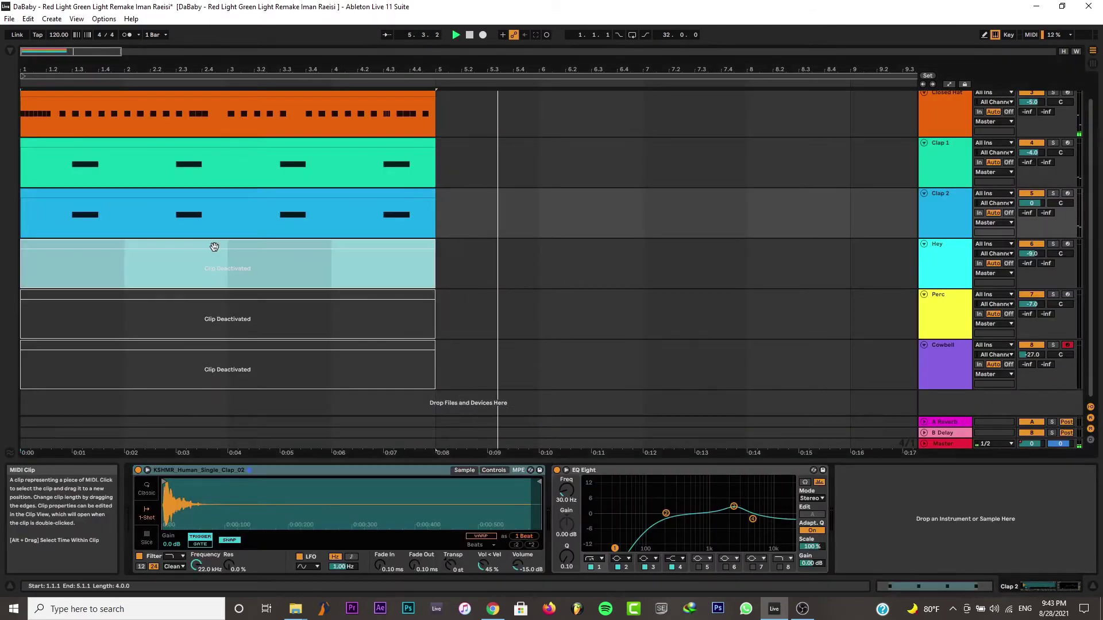
pyautogui.rightClick(215, 248)
pyautogui.click(238, 351)
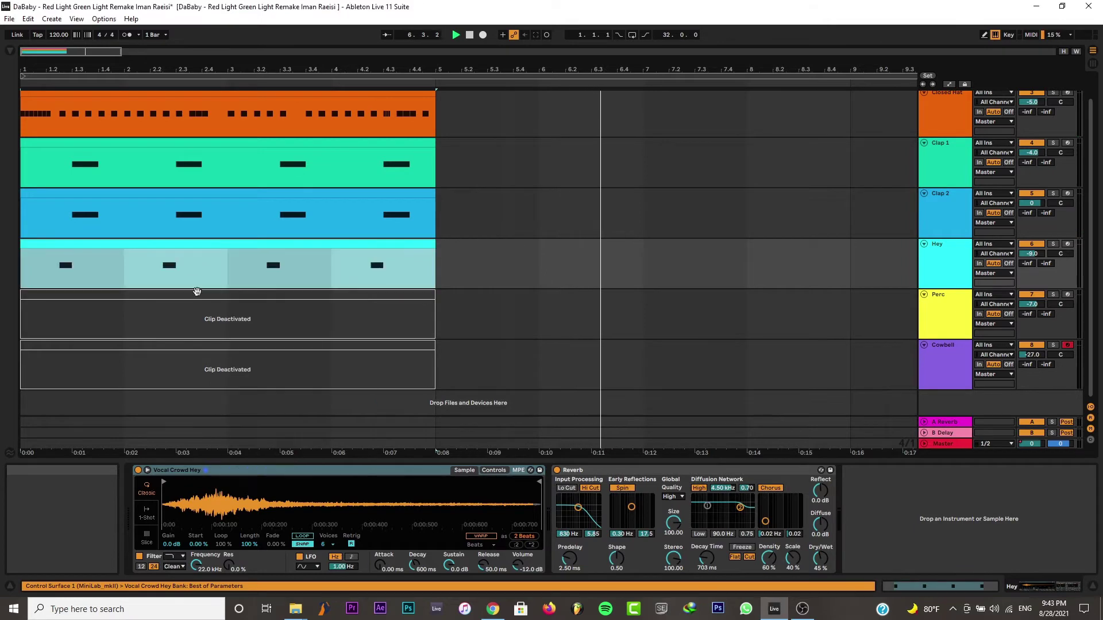
pyautogui.doubleClick(172, 245)
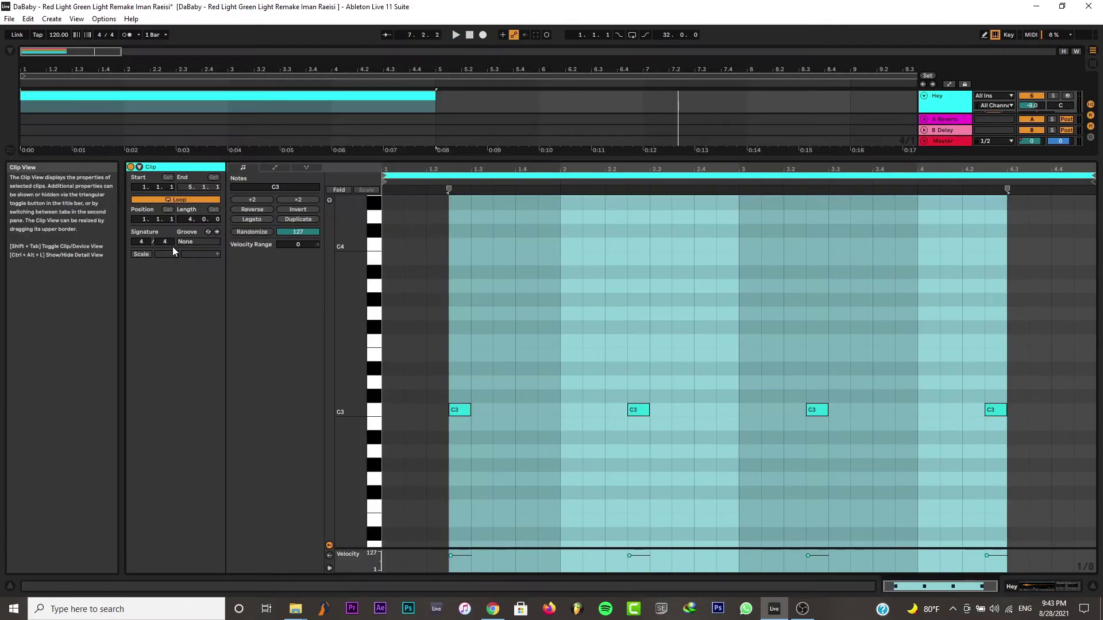
pyautogui.click(383, 366)
pyautogui.press('space')
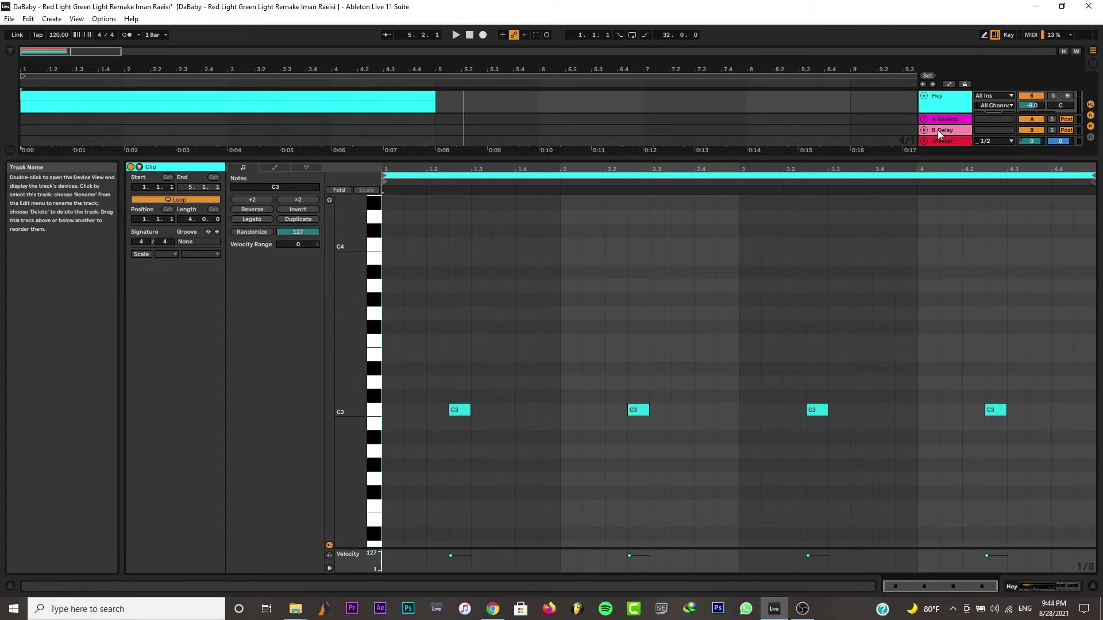
# Activate the Perc clip and play from bar 1 while showing its MIDI notes
pyautogui.doubleClick(932, 108)
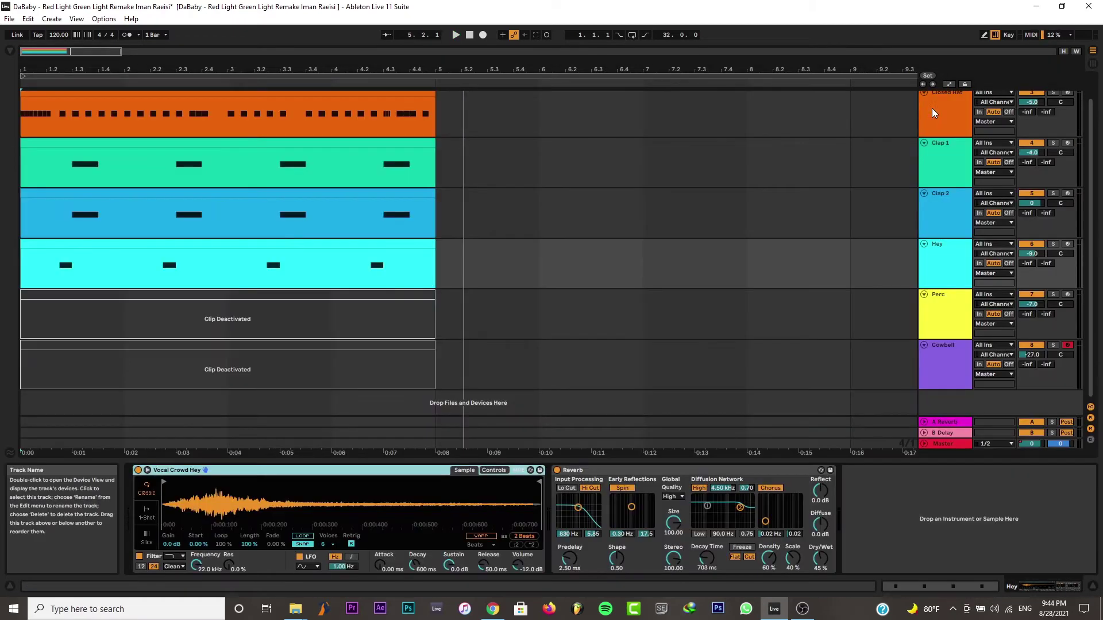
pyautogui.click(145, 293)
pyautogui.rightClick(145, 293)
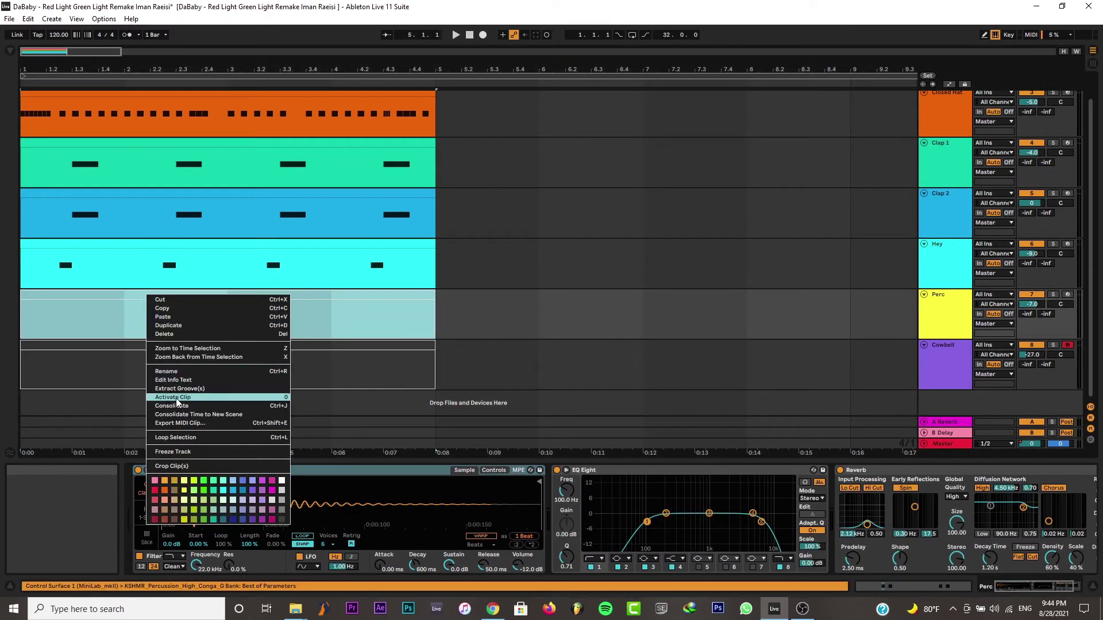
pyautogui.click(176, 398)
pyautogui.doubleClick(172, 292)
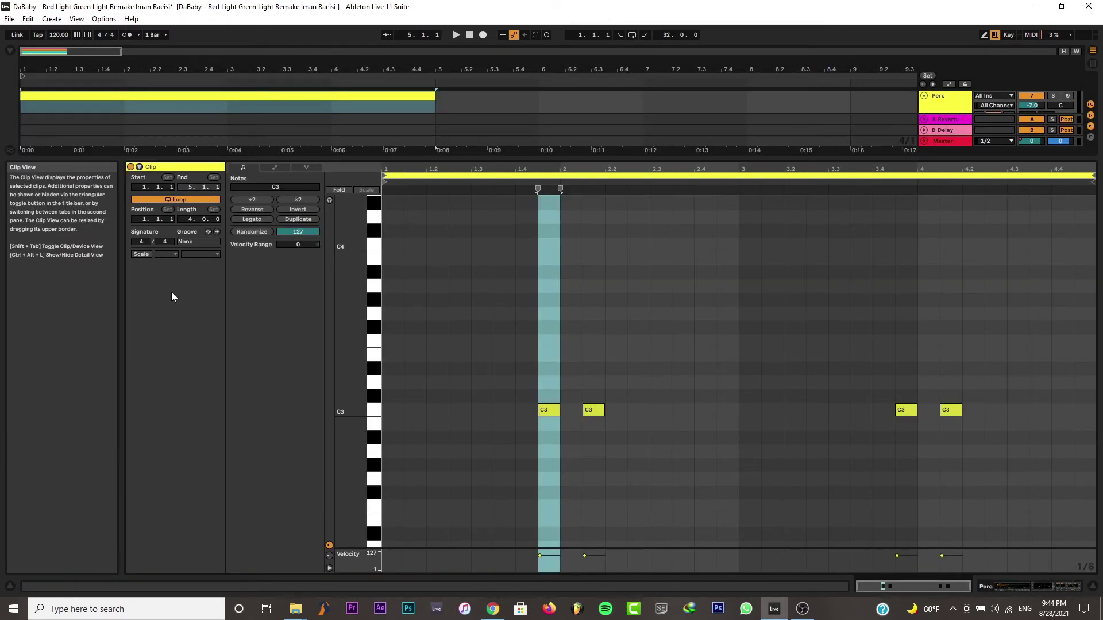
pyautogui.click(384, 298)
pyautogui.press('space')
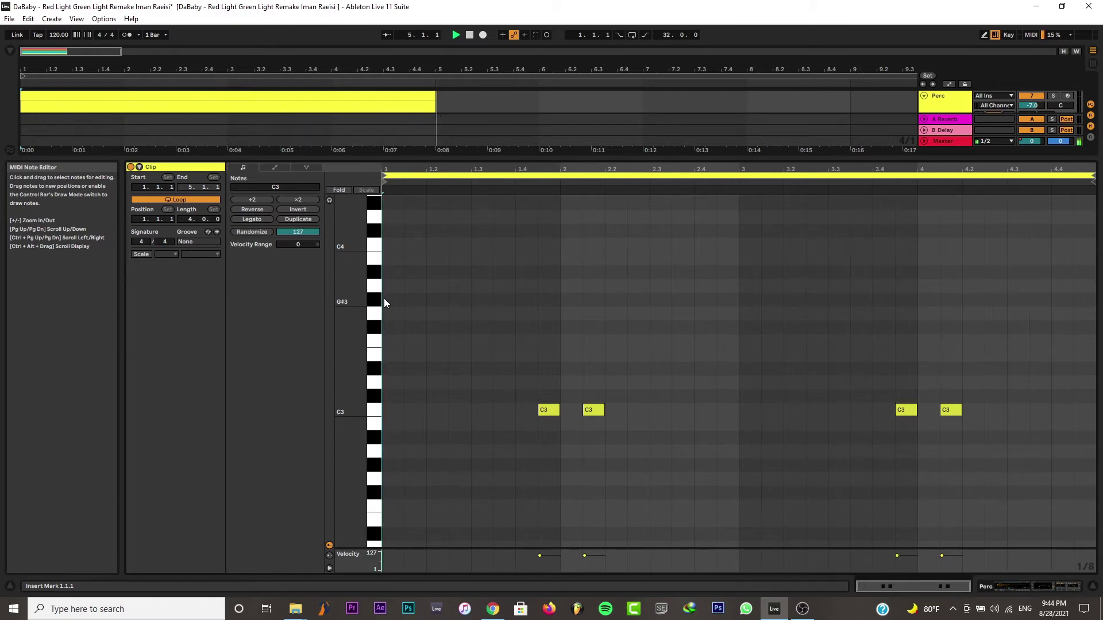
# Activate the Cowbell clip and play the pattern from bar 1 with its MIDI notes open
pyautogui.click(945, 104)
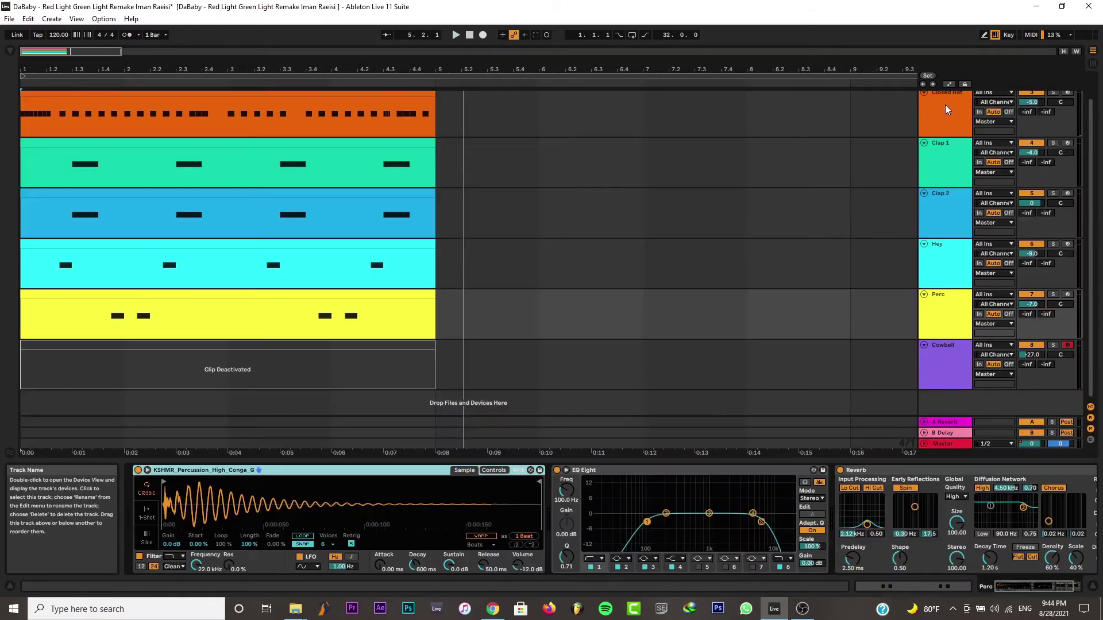
pyautogui.rightClick(106, 342)
pyautogui.click(136, 446)
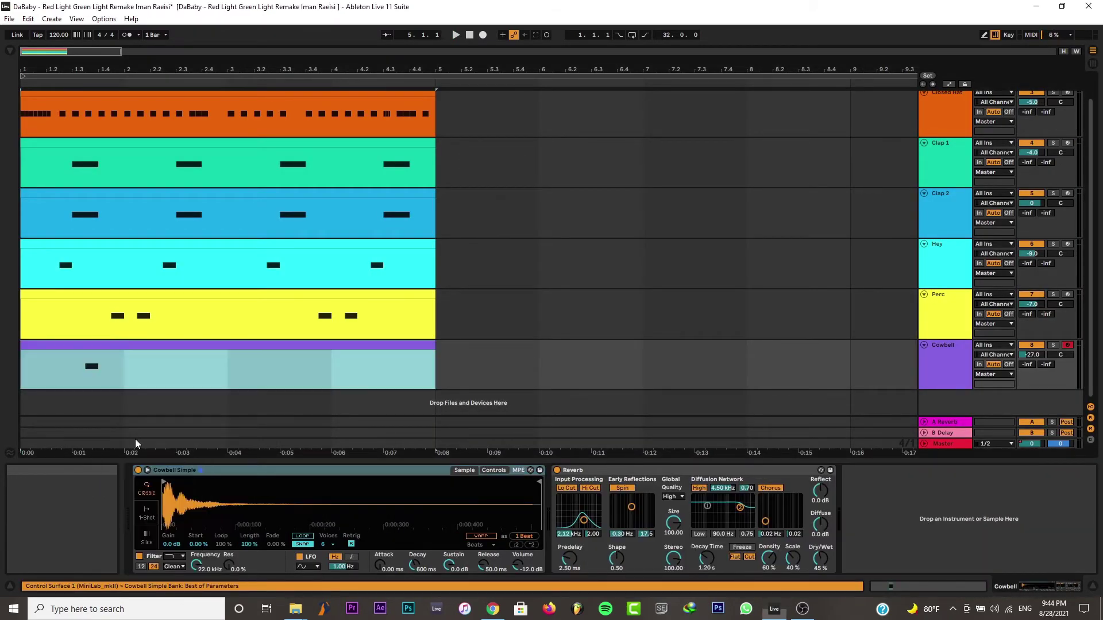
pyautogui.doubleClick(133, 342)
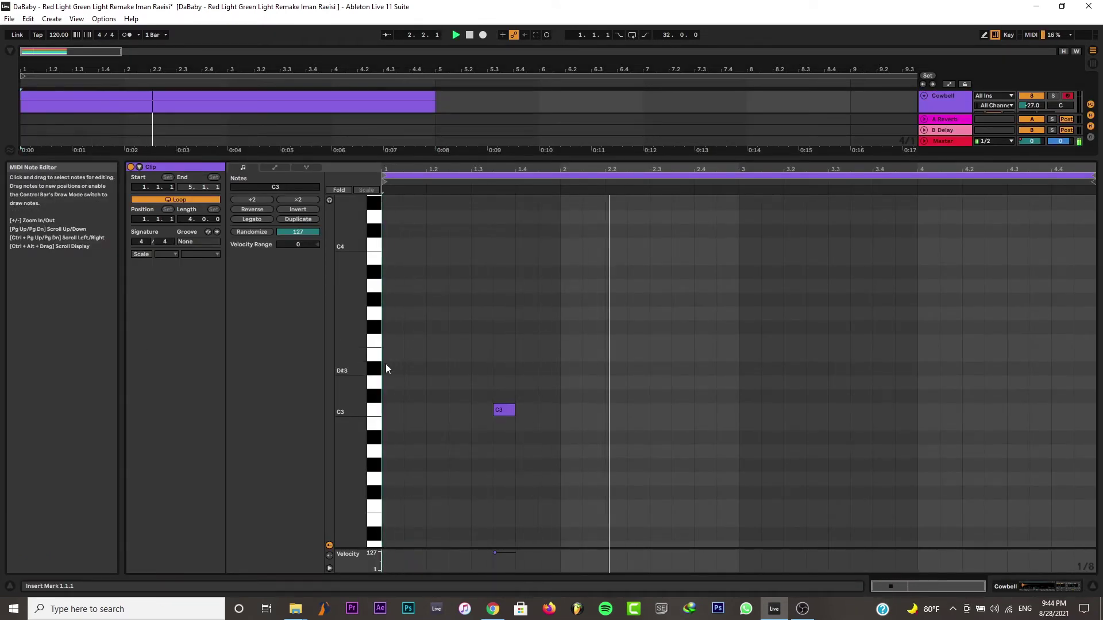
# Open the 808 clip's MIDI notes and play the arrangement from bar 1
pyautogui.doubleClick(936, 101)
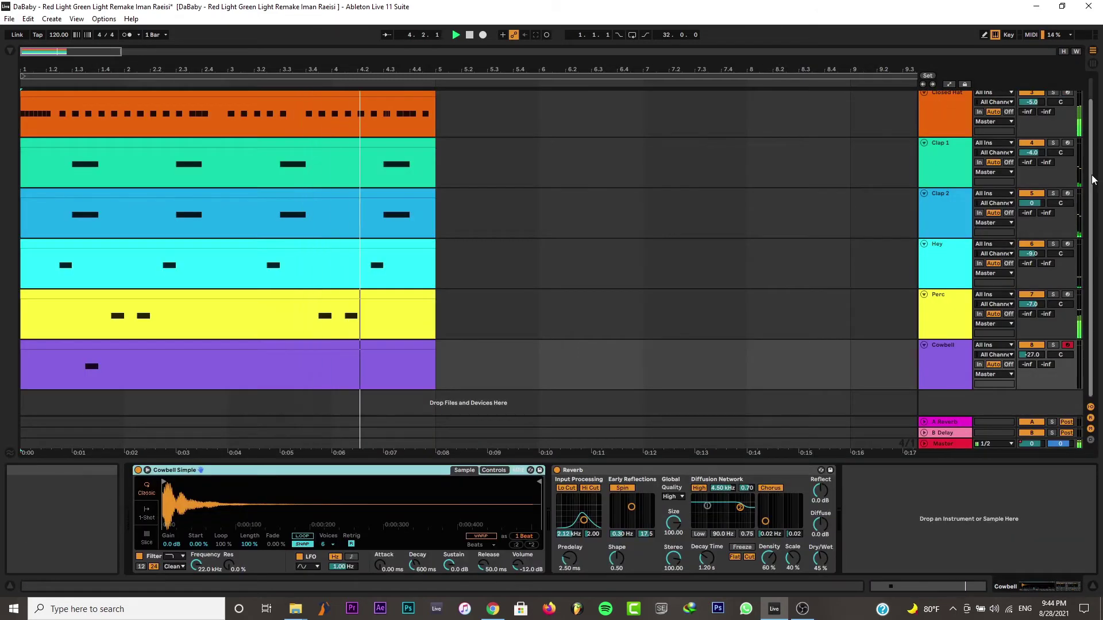
pyautogui.scroll(1, 1088, 170)
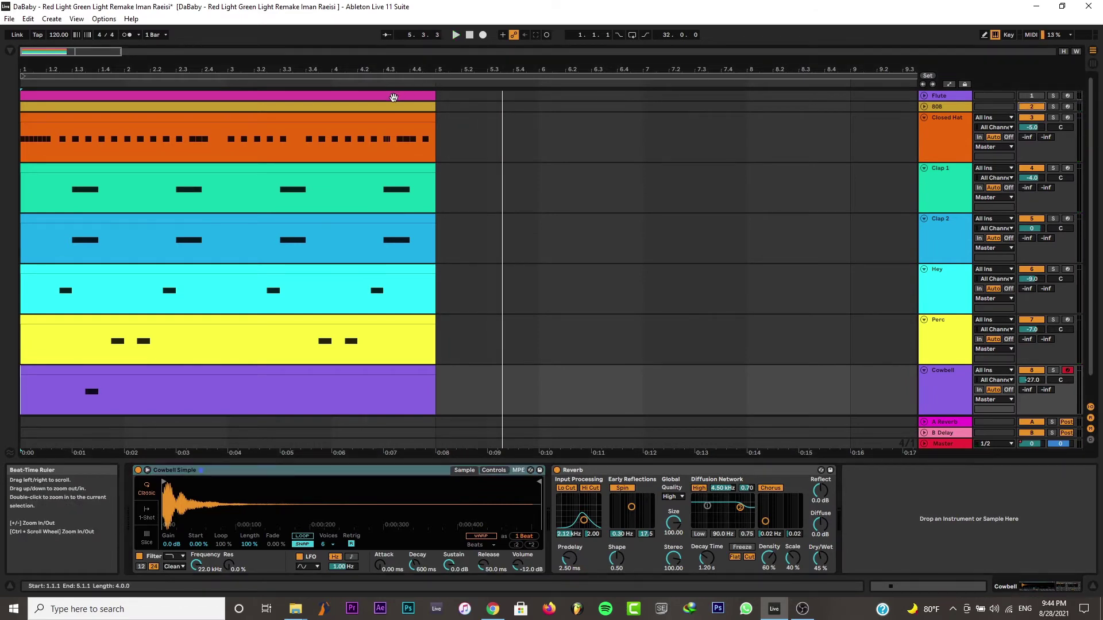
pyautogui.doubleClick(376, 105)
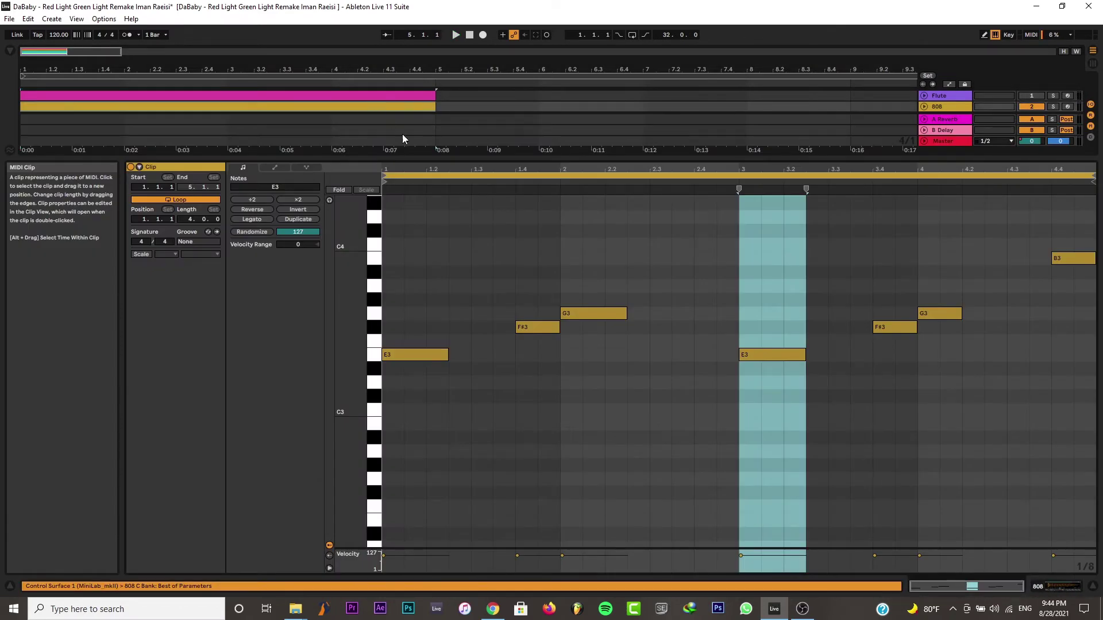
pyautogui.click(386, 259)
pyautogui.press('space')
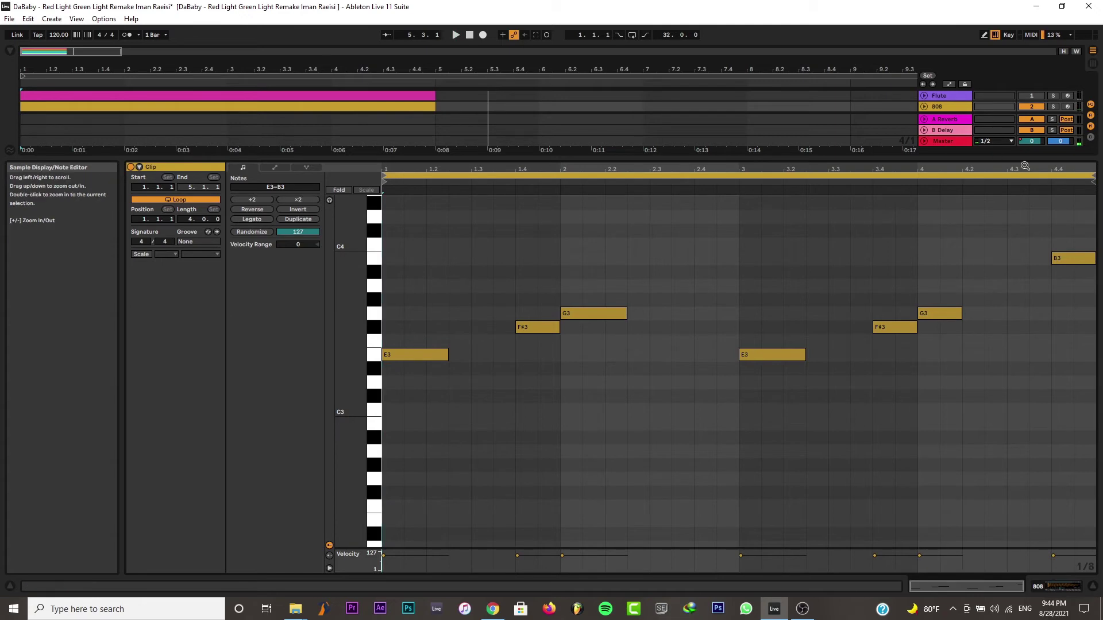
# Return to the full arrangement and turn on the Flute track
pyautogui.click(962, 108)
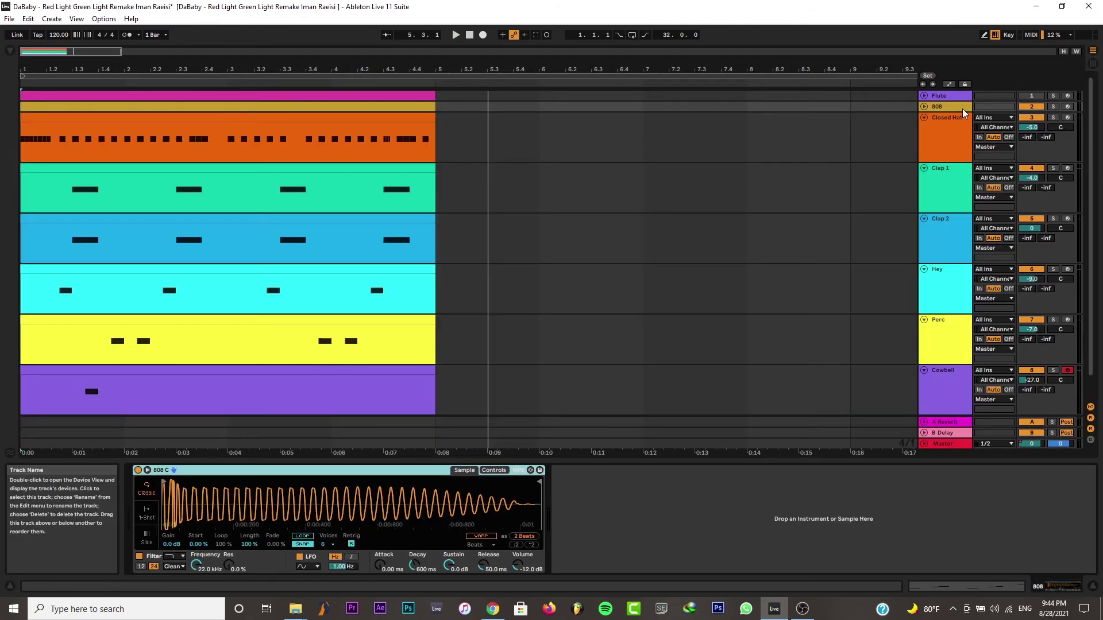
pyautogui.click(1025, 96)
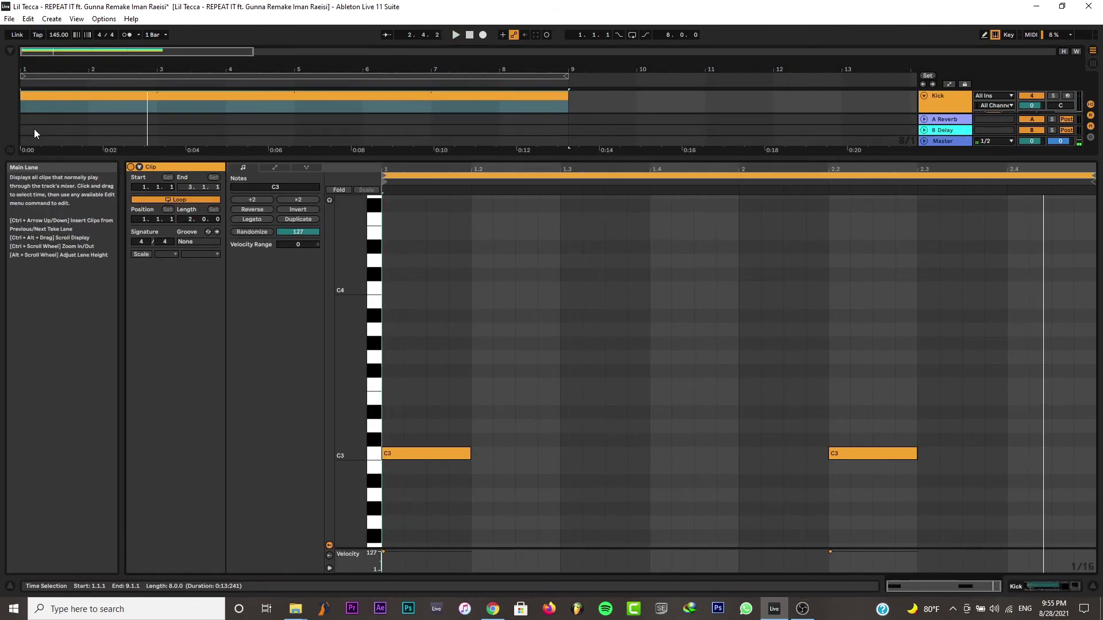
# Activate the Closed Hat clip in the REPEAT IT remake project and play it with its MIDI notes open
pyautogui.click(957, 96)
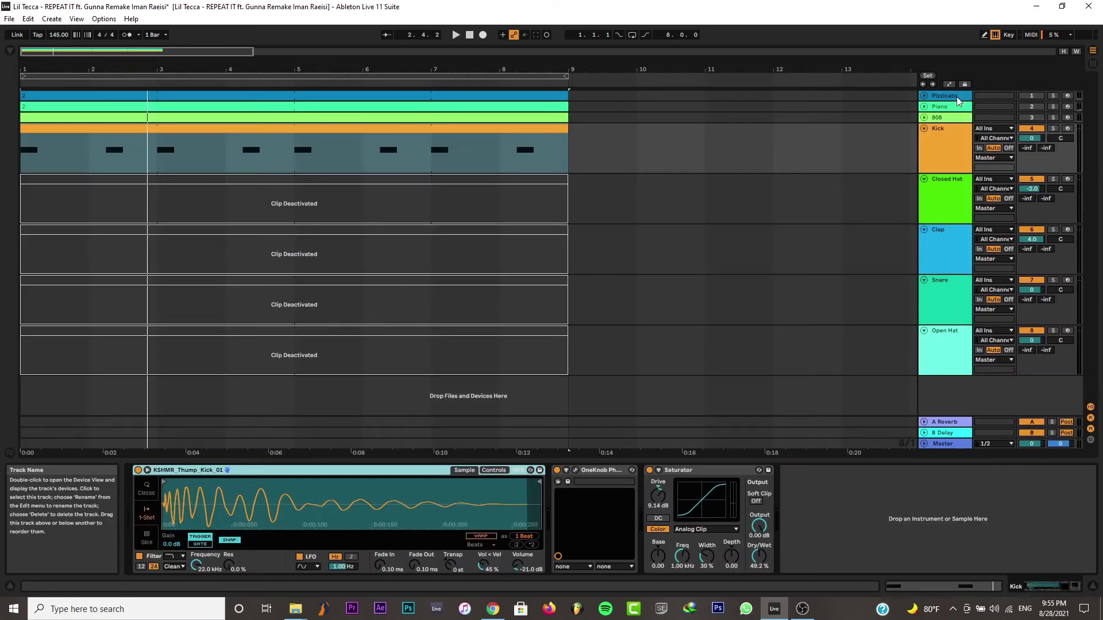
pyautogui.rightClick(432, 177)
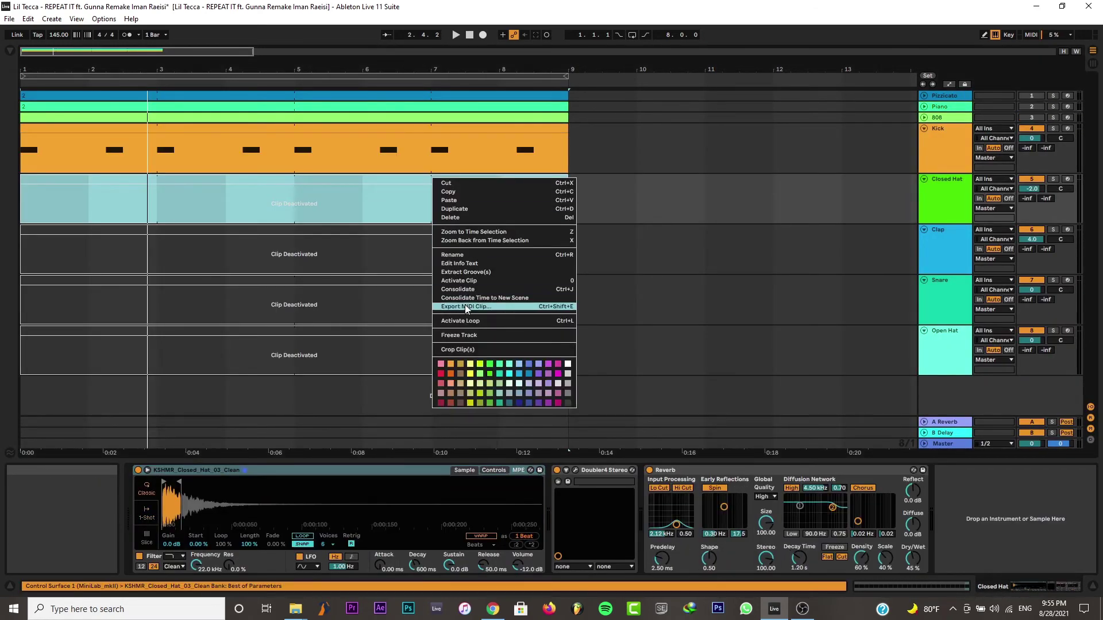
pyautogui.click(458, 288)
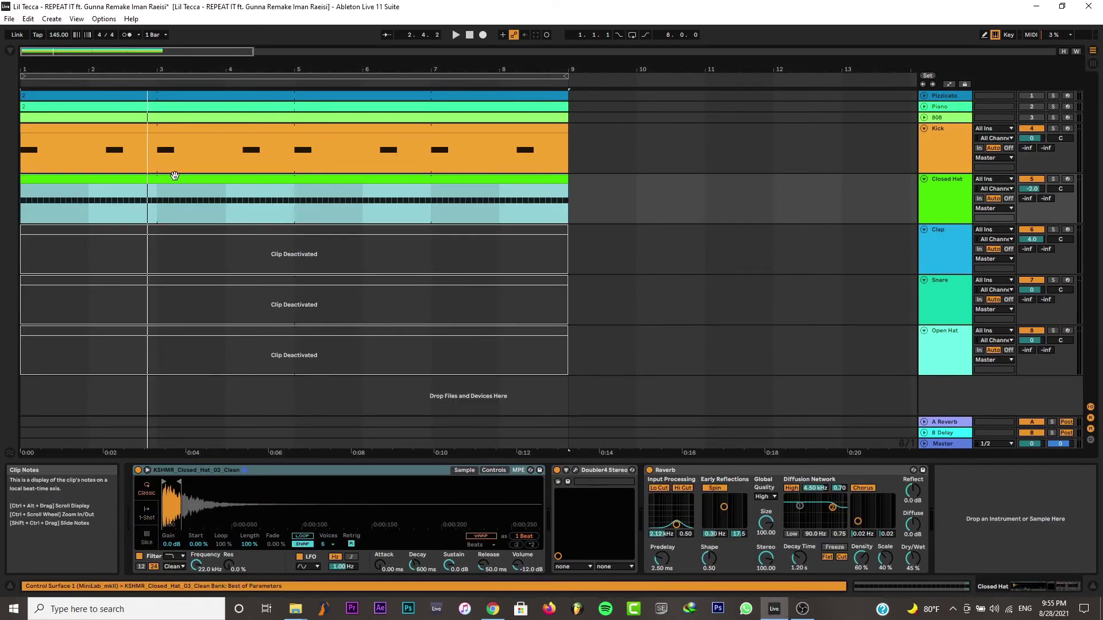
pyautogui.doubleClick(173, 173)
pyautogui.press('space')
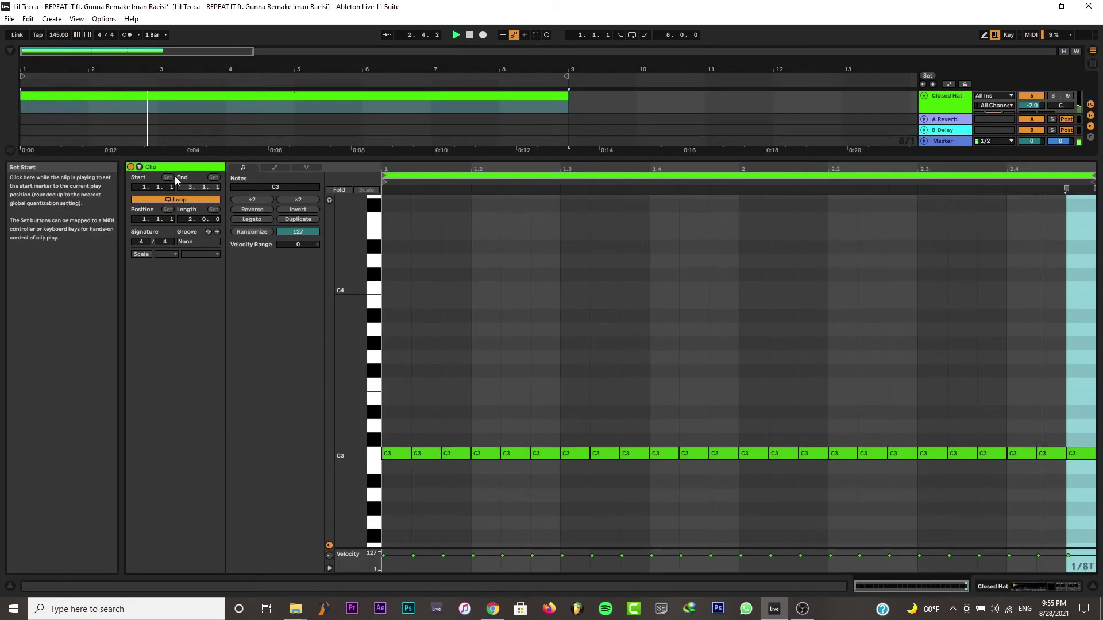
# Activate the Clap clip in the REPEAT IT project, open its MIDI notes and play the pattern
pyautogui.doubleClick(935, 104)
pyautogui.rightClick(305, 233)
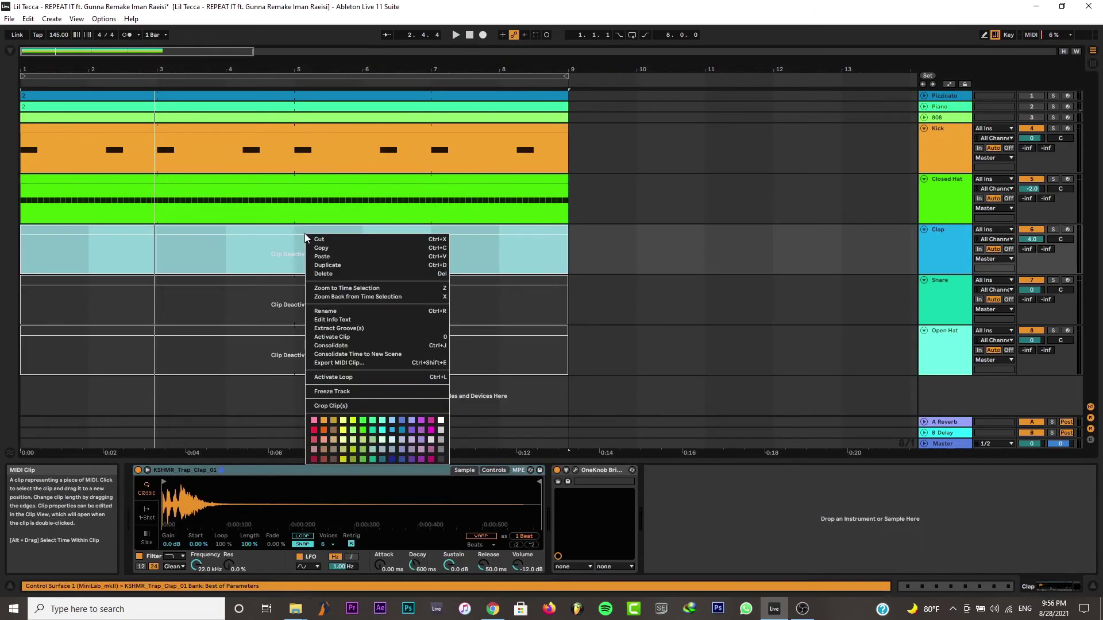
pyautogui.click(345, 338)
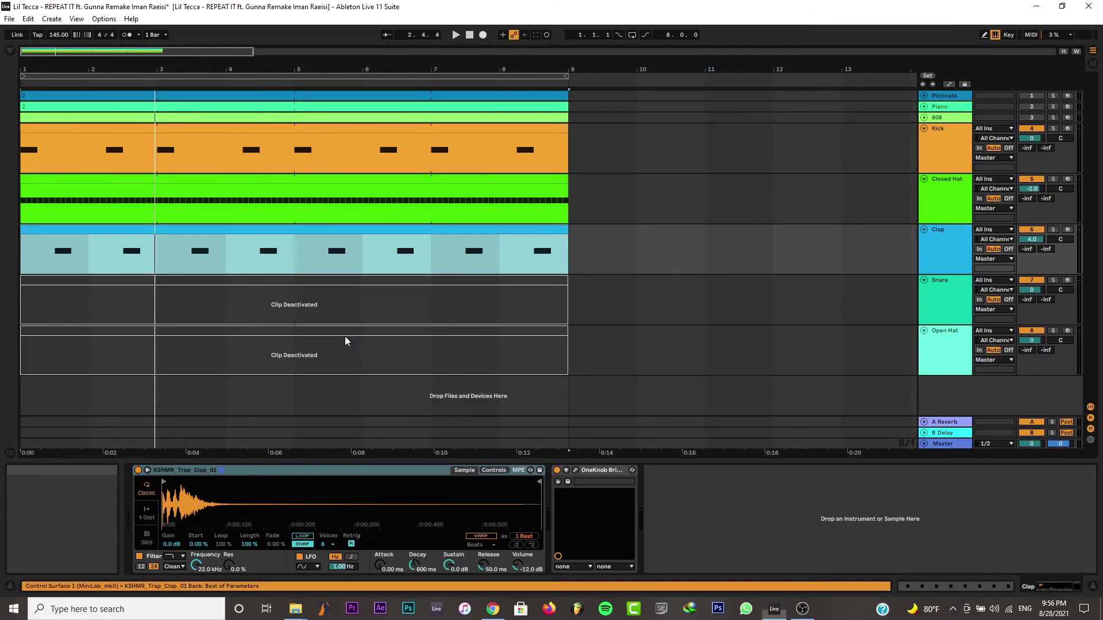
pyautogui.doubleClick(206, 234)
pyautogui.press('space')
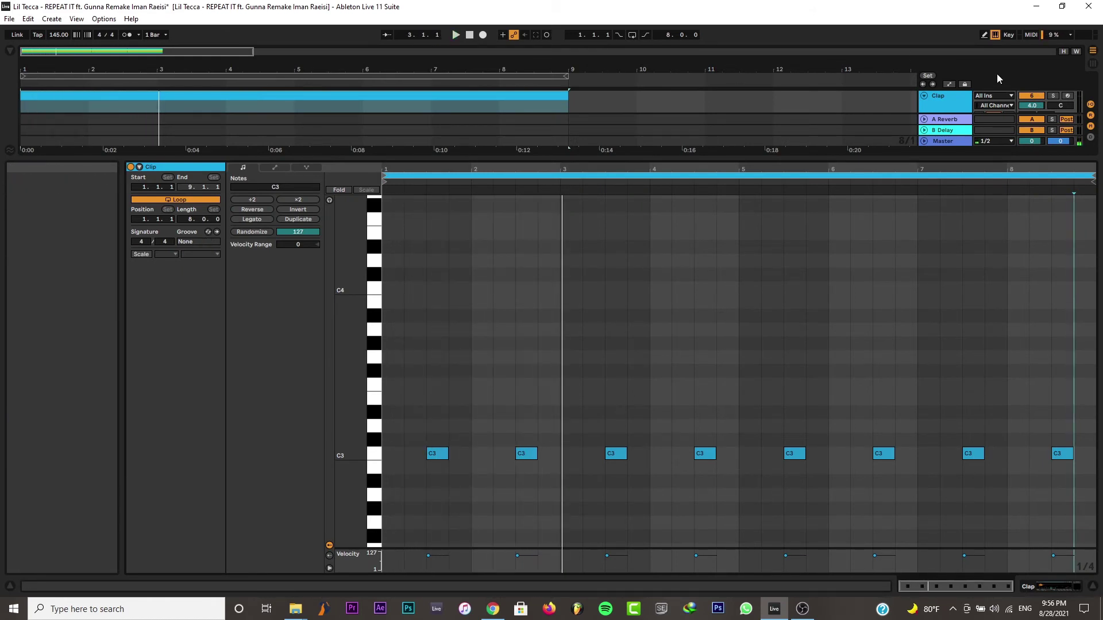
pyautogui.press('space')
# Activate the Snare clip and play the arrangement while showing the snare's MIDI notes
pyautogui.doubleClick(955, 105)
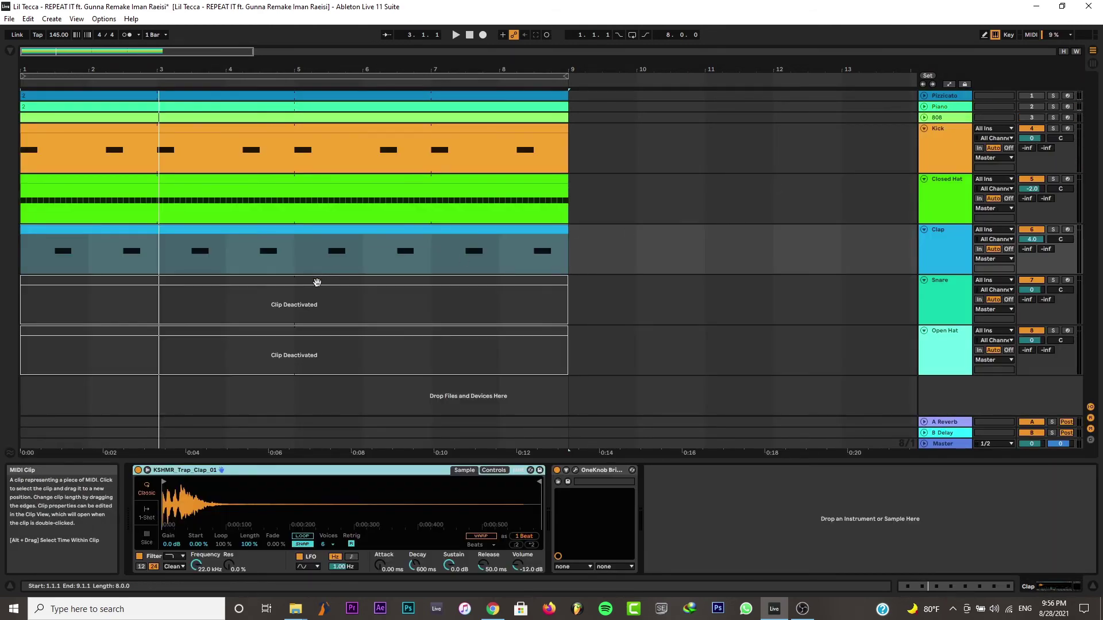
pyautogui.click(317, 282)
pyautogui.rightClick(317, 283)
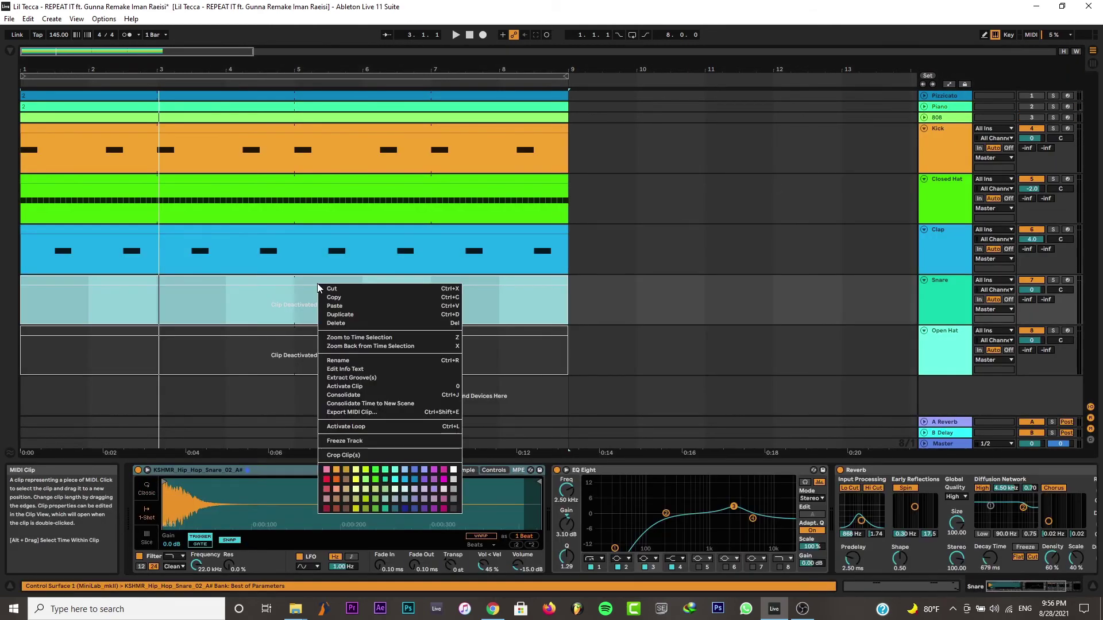
pyautogui.click(346, 387)
pyautogui.doubleClick(245, 283)
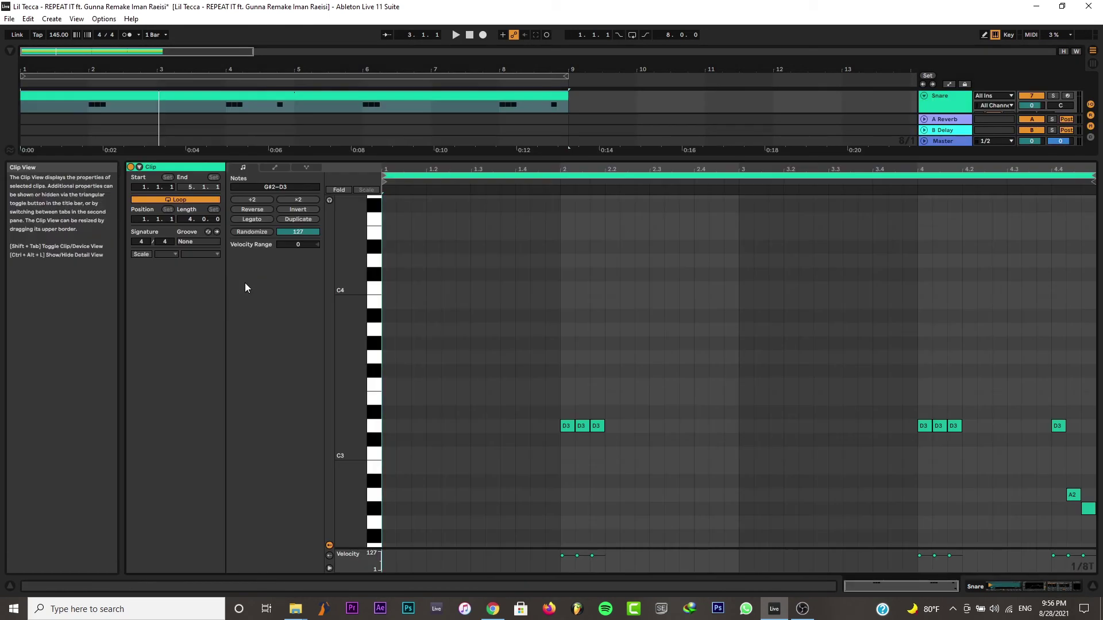
pyautogui.press('space')
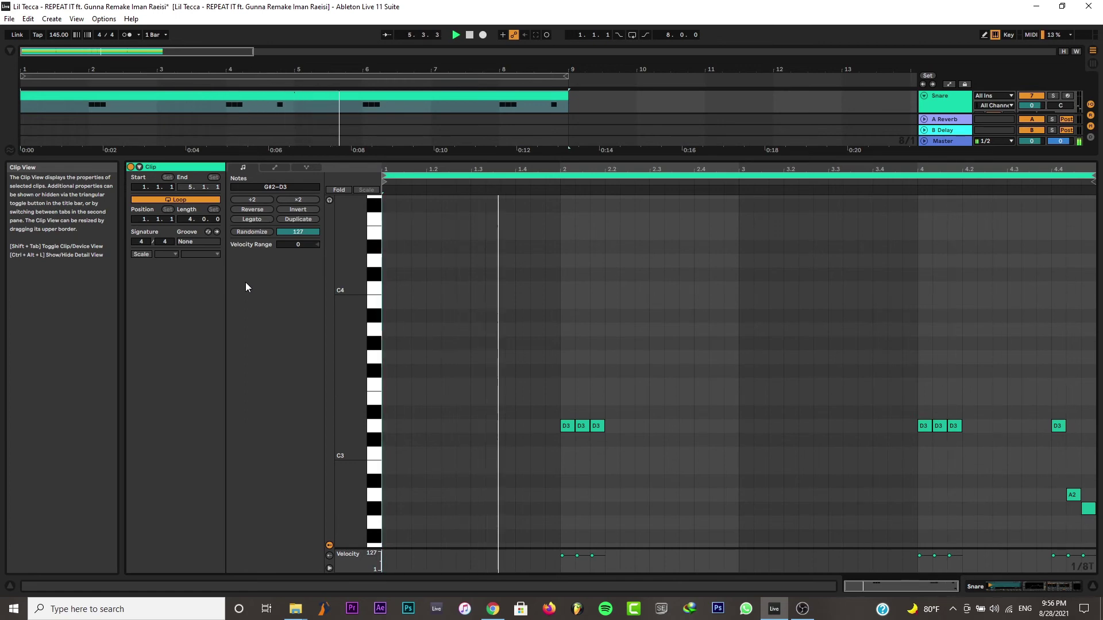
# Return to the full arrangement and activate the Open Hat clip during playback
pyautogui.doubleClick(940, 102)
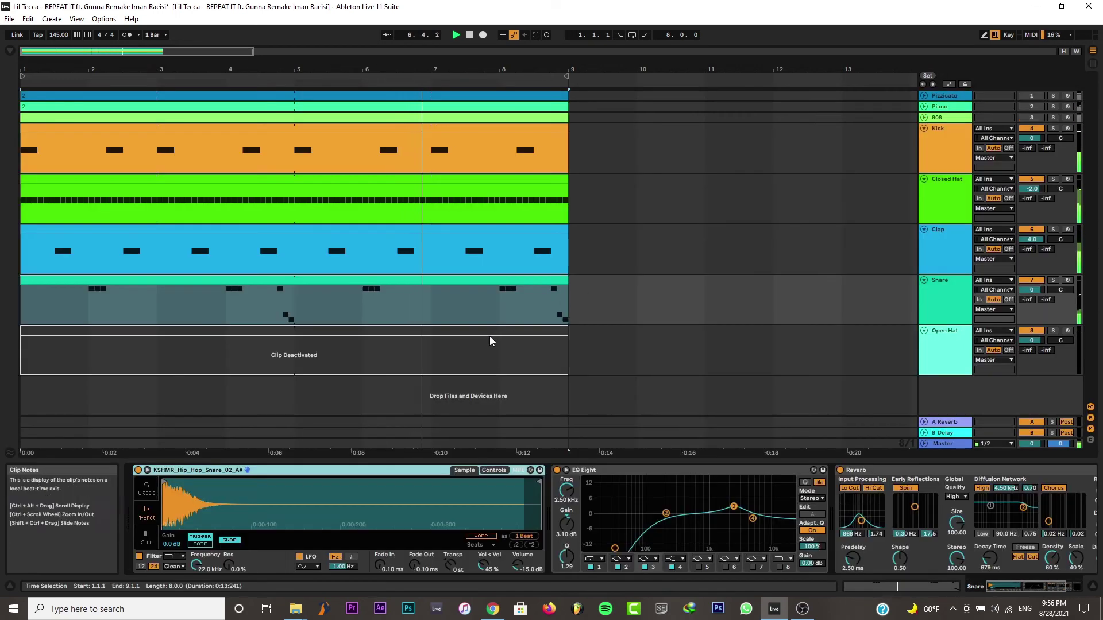
pyautogui.click(467, 329)
pyautogui.rightClick(466, 328)
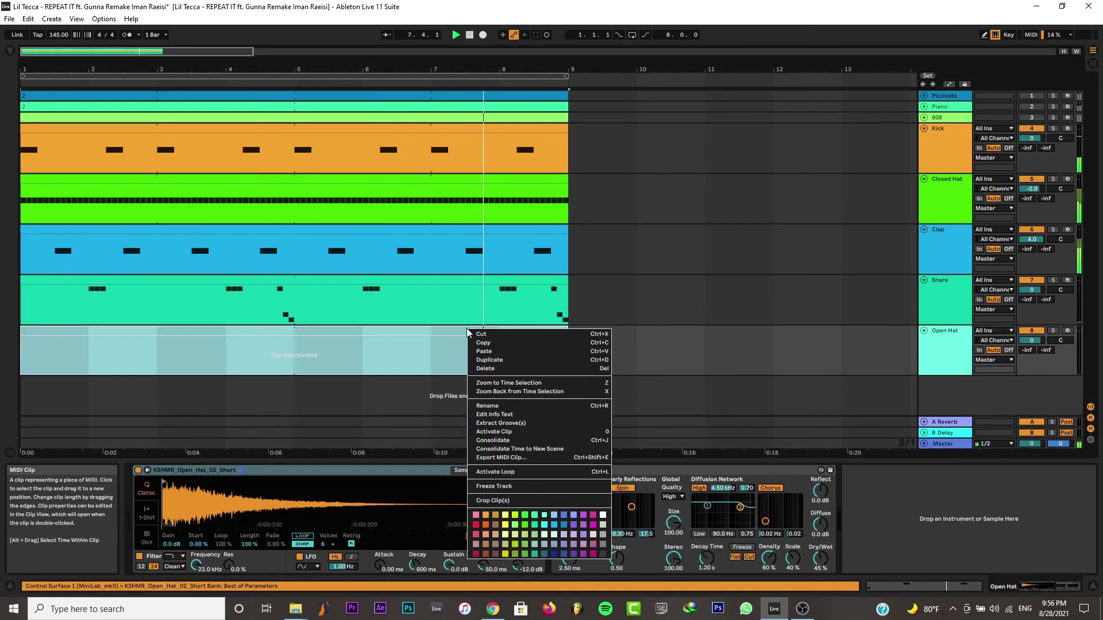
pyautogui.click(489, 431)
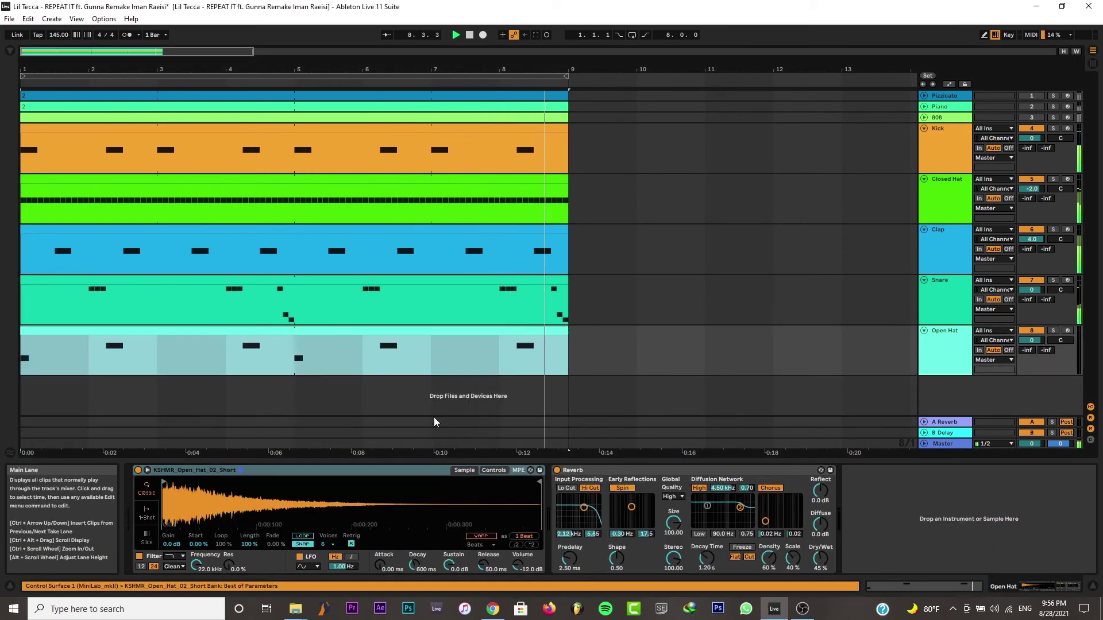
# Show the Open Hat clip's MIDI notes during playback and return to the full arrangement
pyautogui.doubleClick(335, 333)
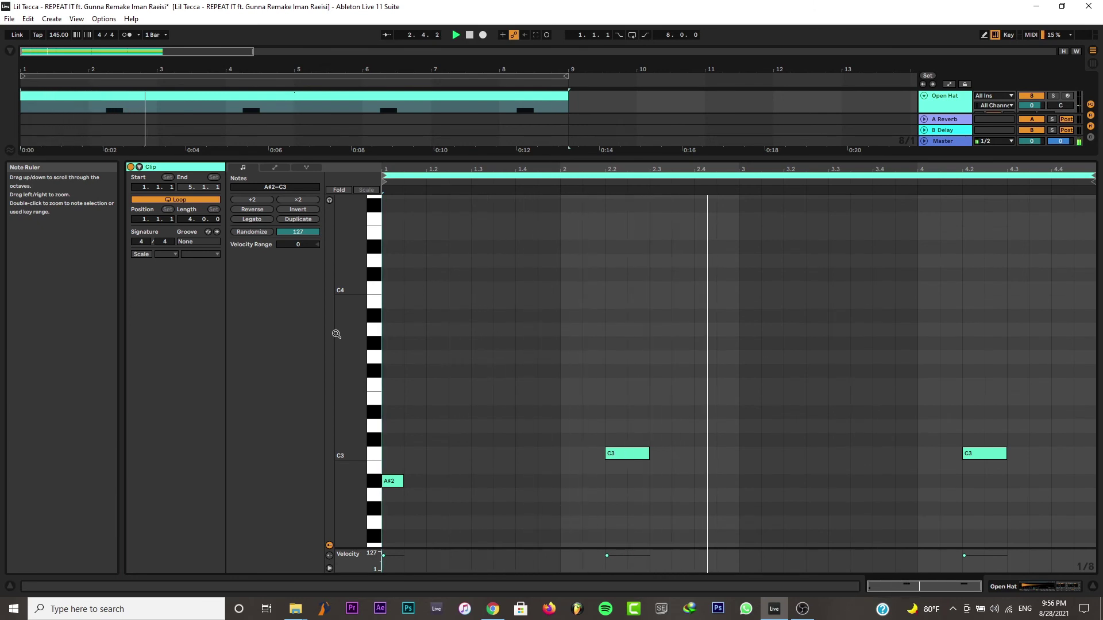
pyautogui.click(964, 84)
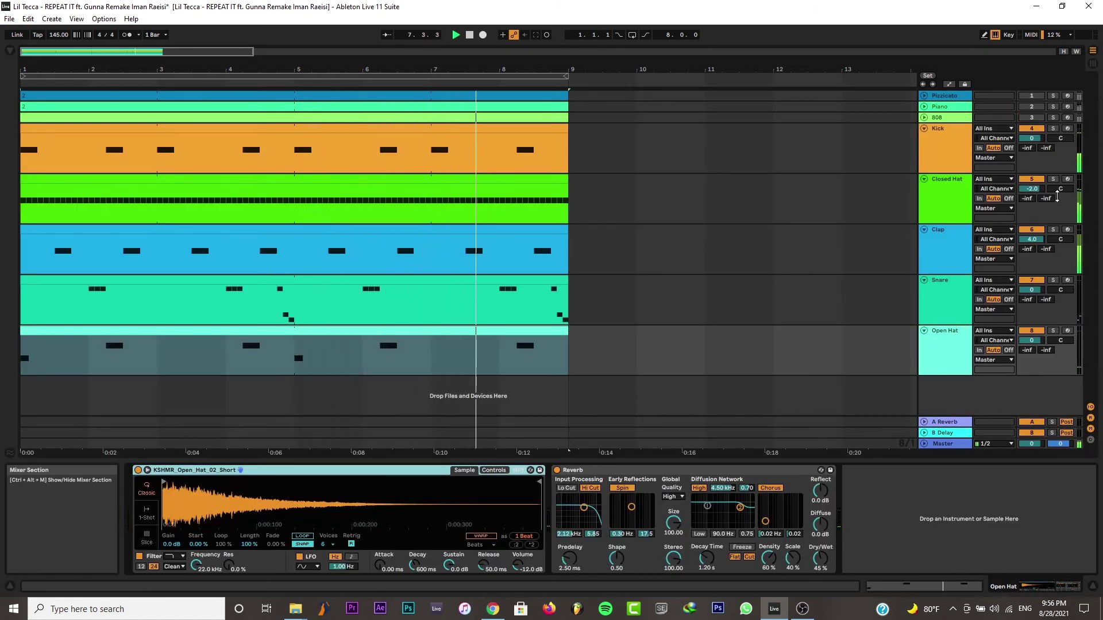
# Unfold and activate the 808 track, open its clip's MIDI notes and play the bass pattern
pyautogui.click(925, 118)
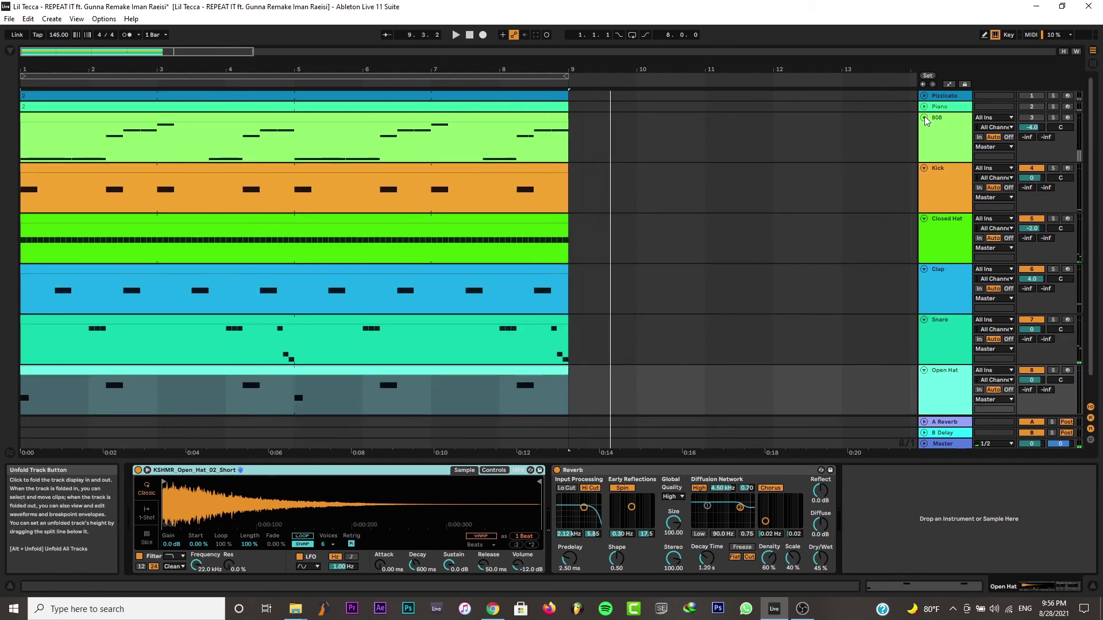
pyautogui.click(1032, 119)
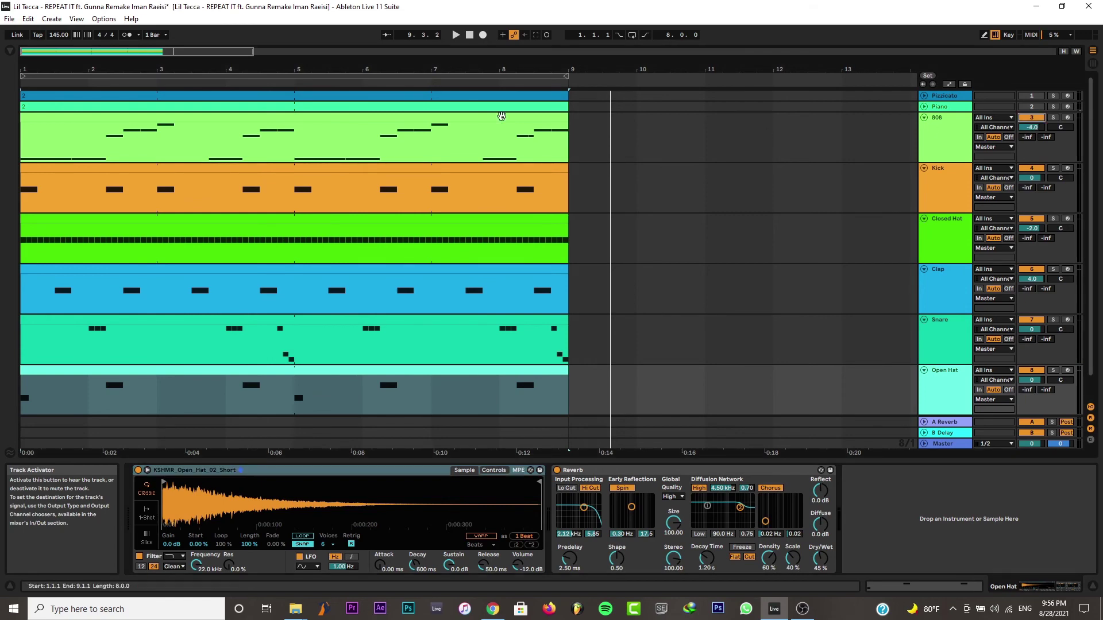
pyautogui.doubleClick(322, 121)
pyautogui.press('space')
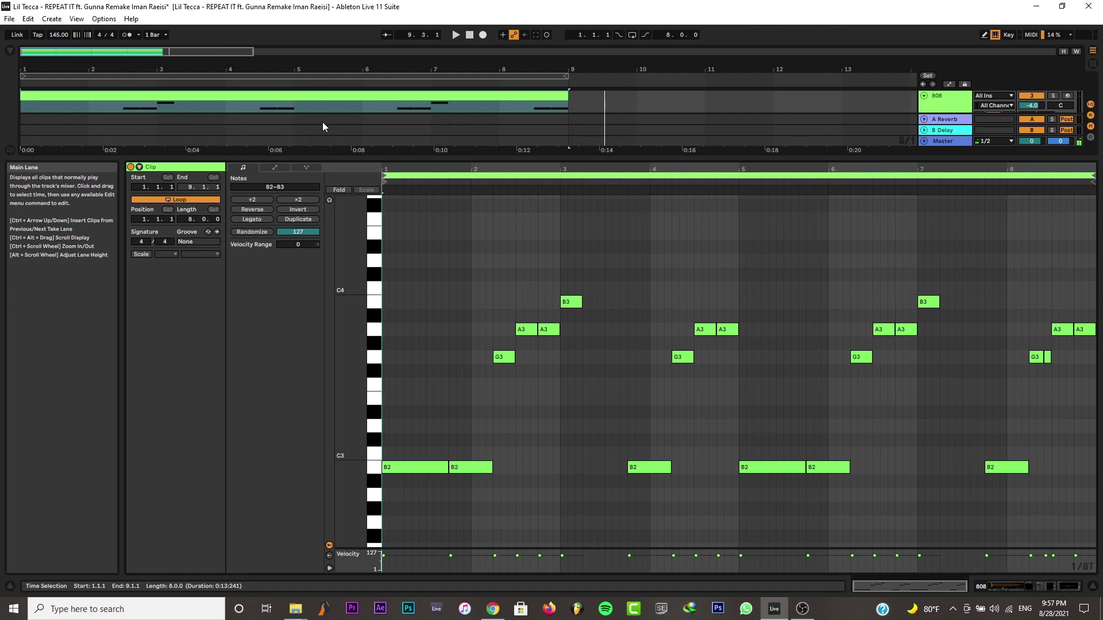
# Show the 808 track's devices, activate the Pizzicato and Piano tracks, and play the full arrangement from the start
pyautogui.doubleClick(935, 99)
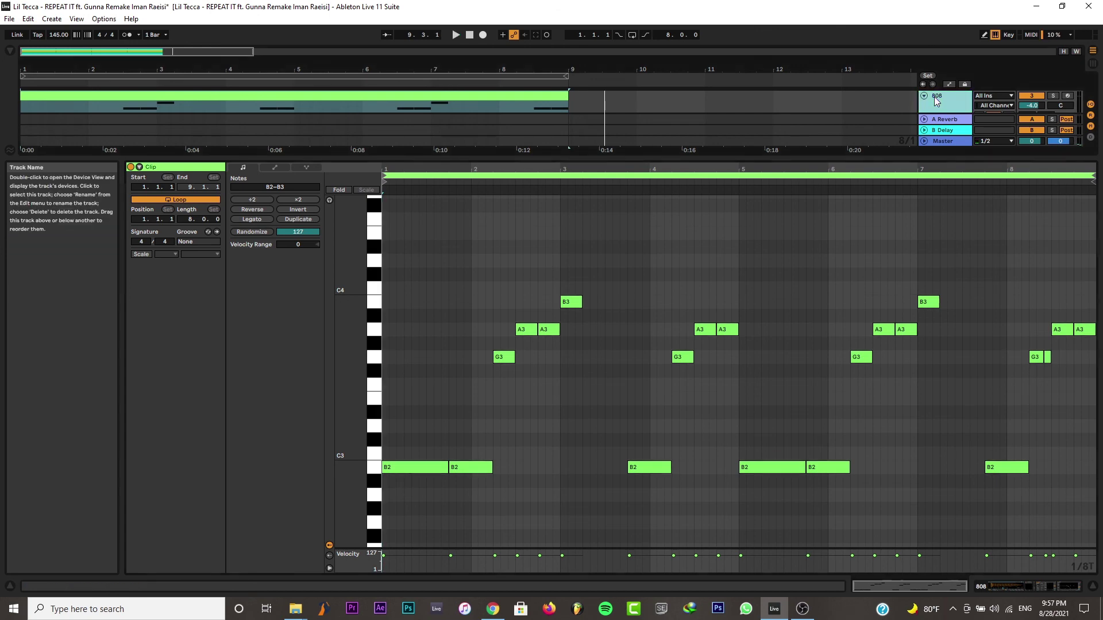
pyautogui.scroll(1, 1093, 120)
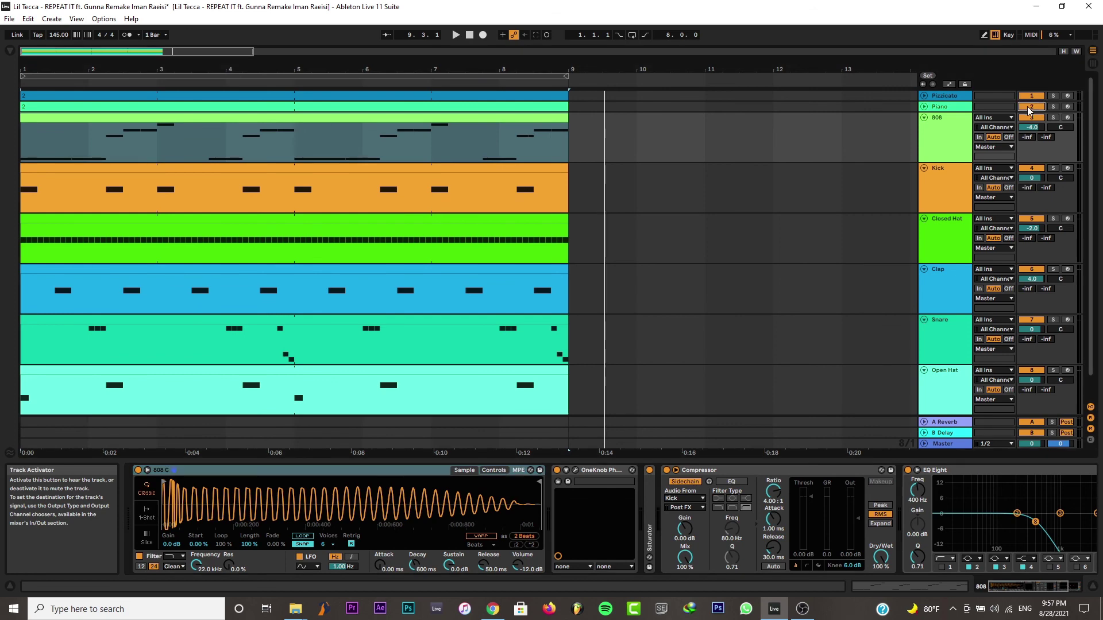
pyautogui.click(469, 35)
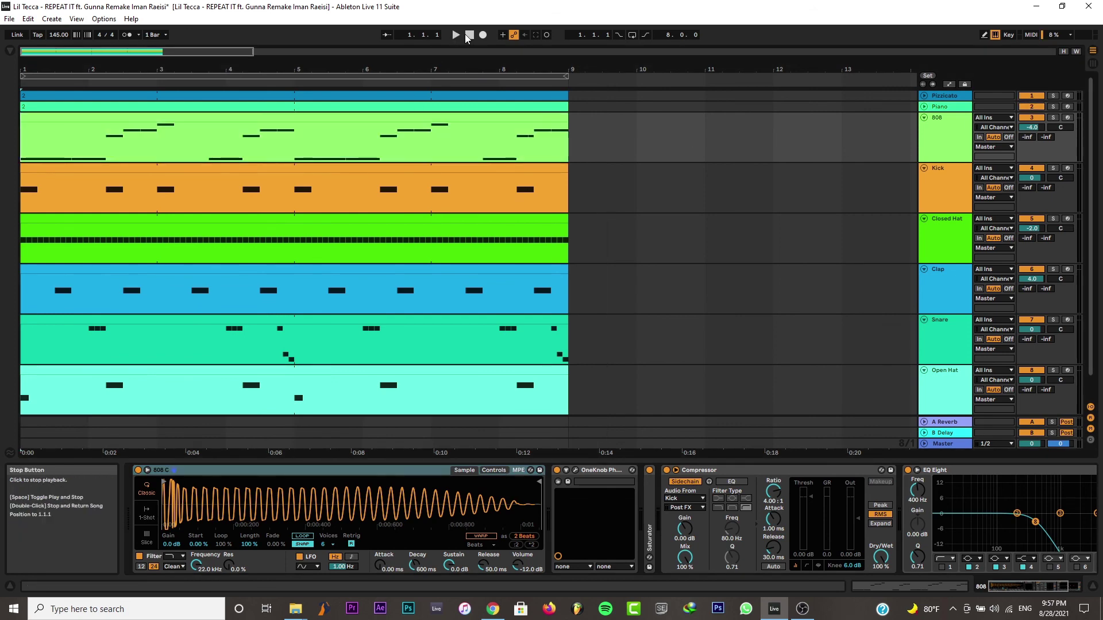
pyautogui.press('space')
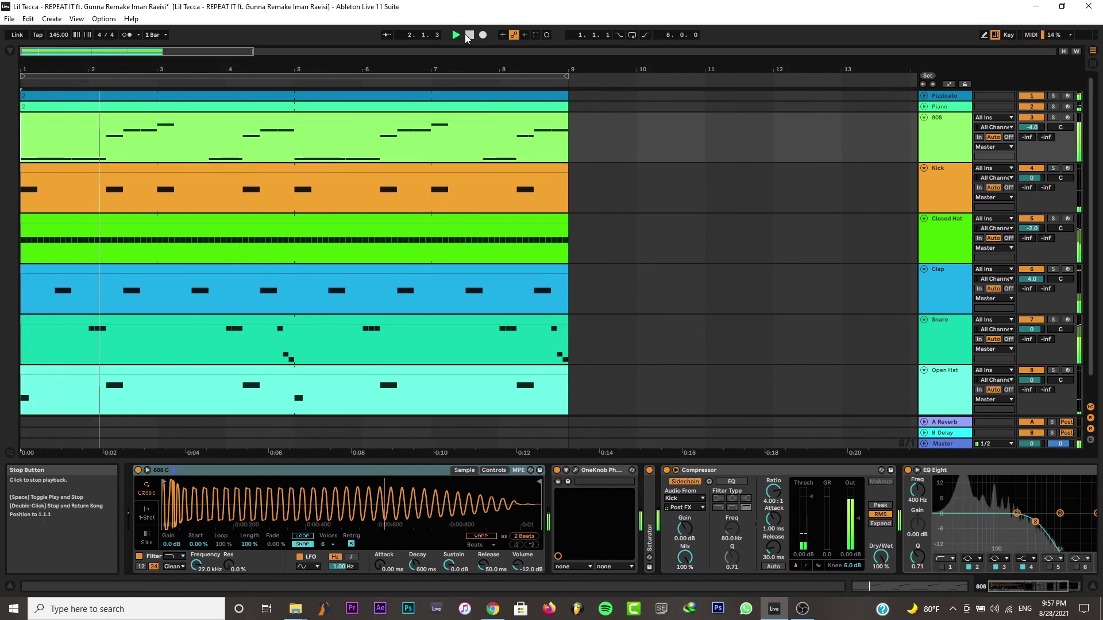